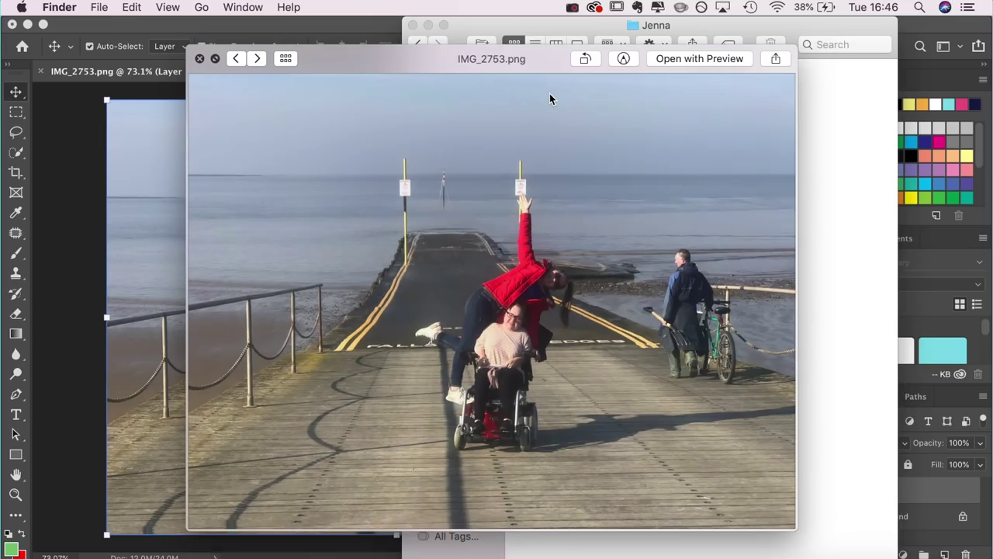
# Compare the original IMG_2753.png with the retouched IMG_2753a.jpg in the file preview.
pyautogui.press('Right')
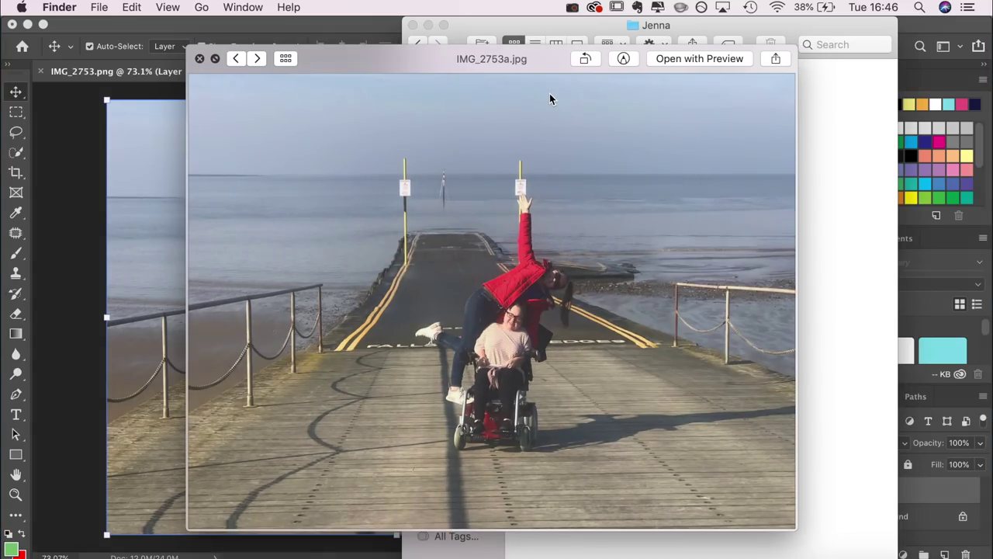
pyautogui.press('Left')
pyautogui.press('Right')
pyautogui.press('Left')
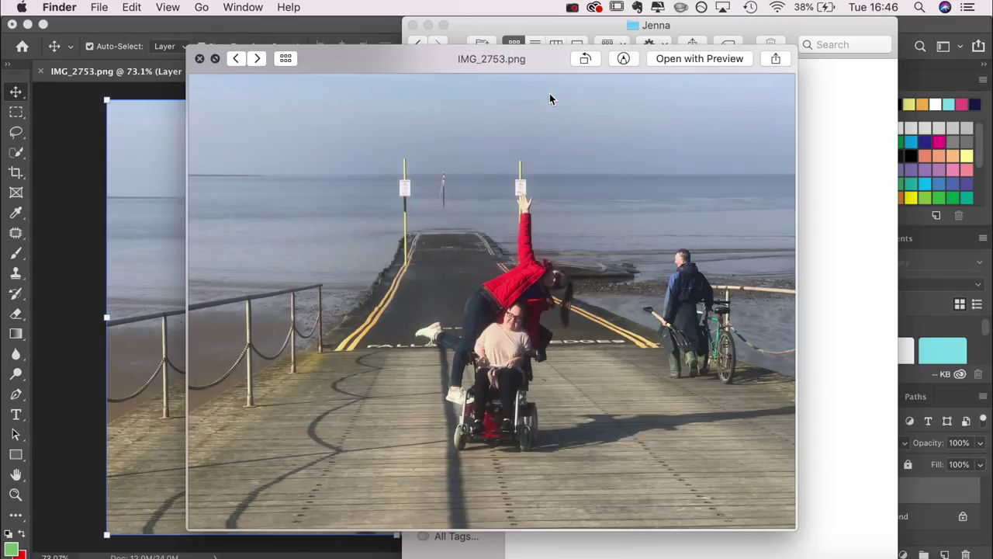
pyautogui.press('Right')
pyautogui.press('Left')
pyautogui.press('Right')
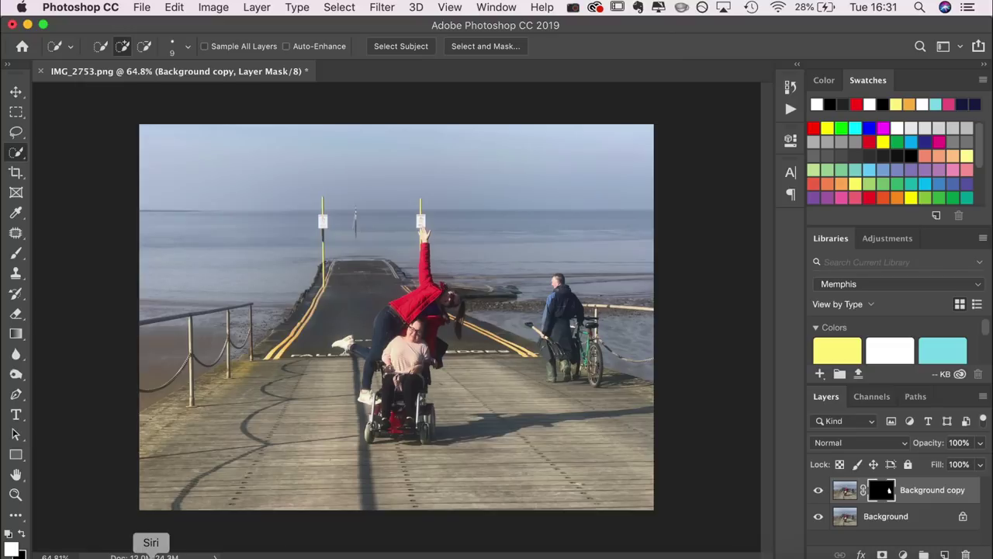
# Place IMG_2754.png from its Finder folder into the open IMG_2753.png document in Photoshop.
pyautogui.click(16, 542)
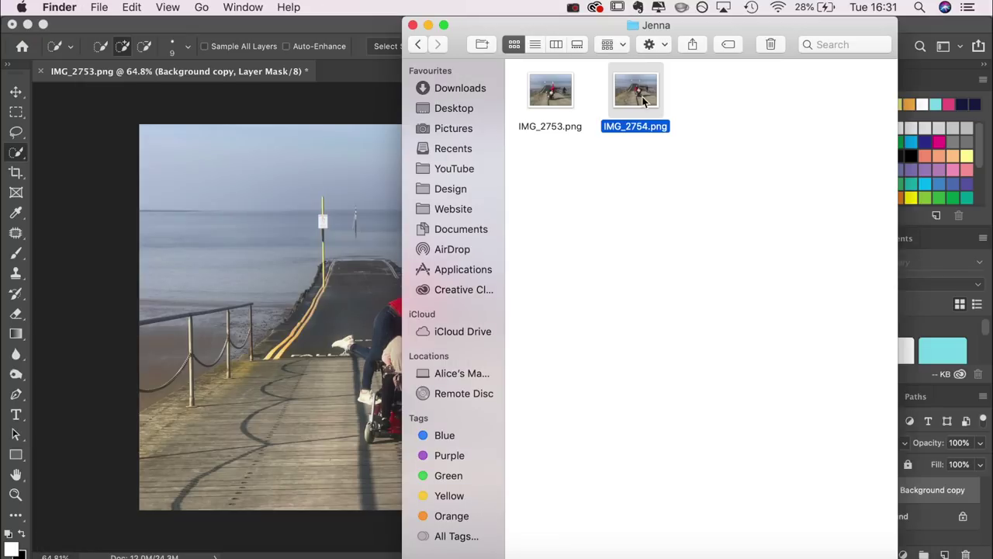
pyautogui.moveTo(644, 99); pyautogui.dragTo(306, 267)
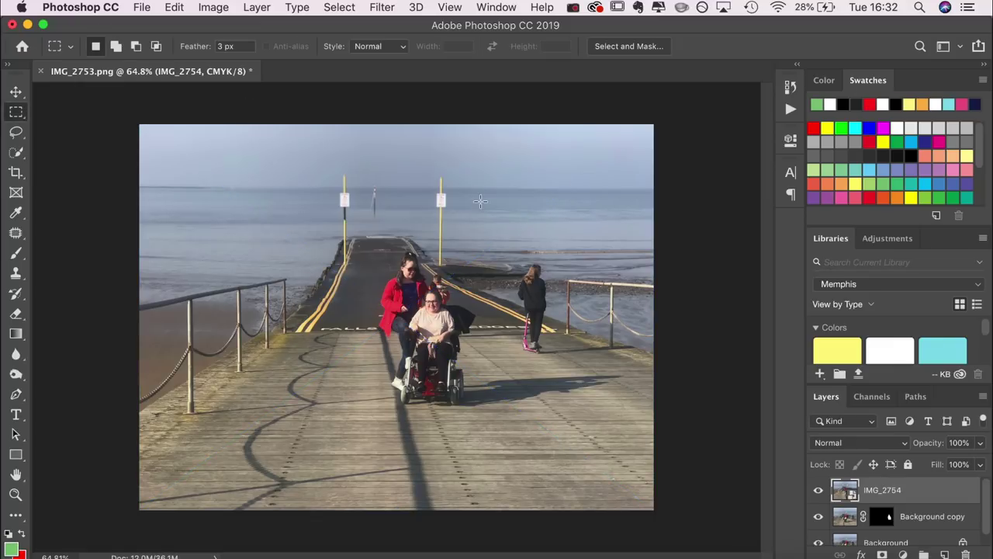
# Marquee-select the area around the girl and the railing beside the wheelchair, invert the selection and set the marquee feather to 0 px.
pyautogui.moveTo(463, 229); pyautogui.dragTo(720, 410)
pyautogui.press('super+shift+i')
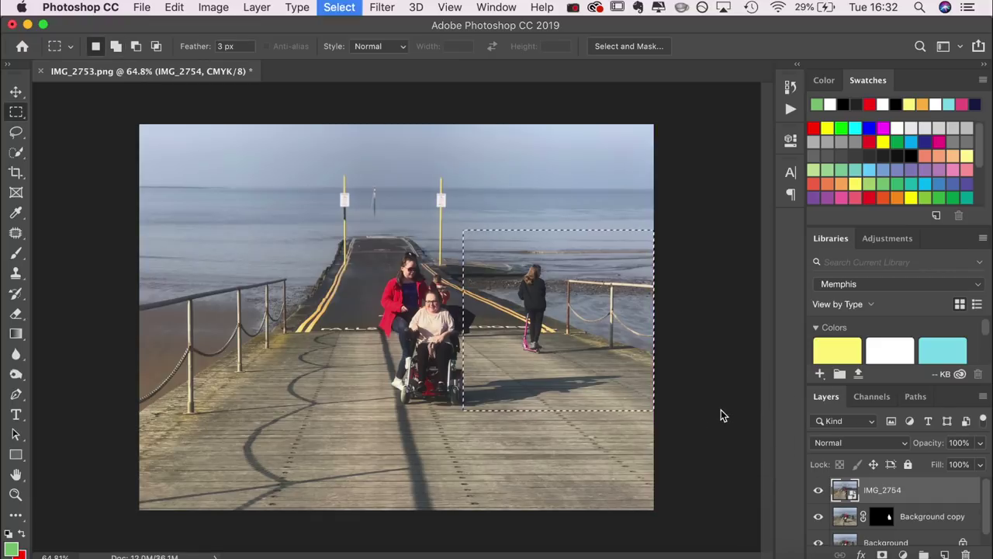
pyautogui.click(226, 47)
pyautogui.write('0')
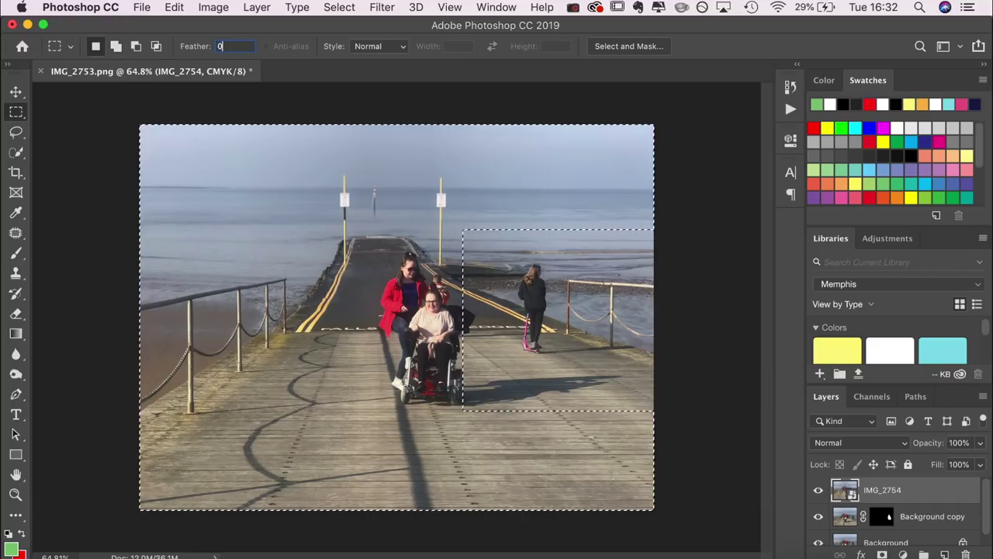
pyautogui.press('Return')
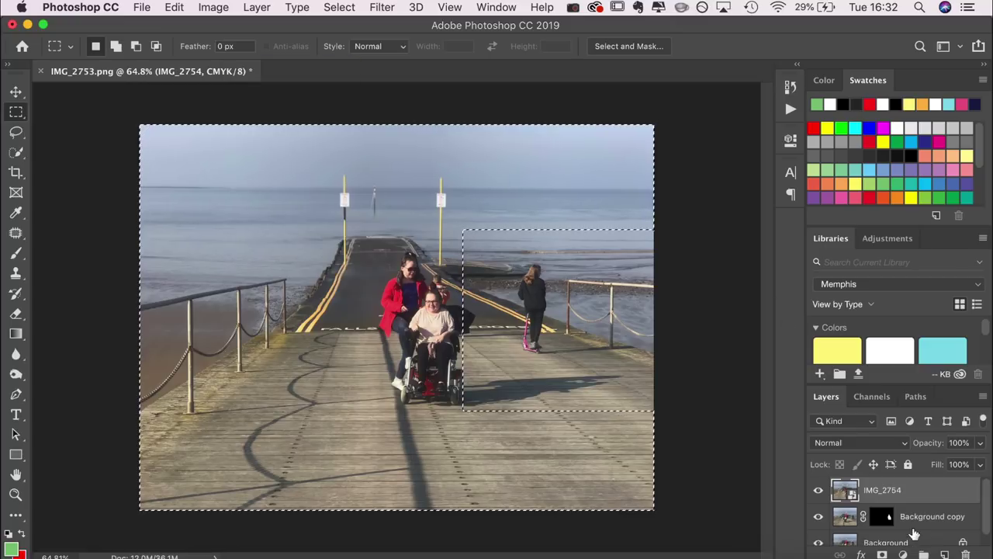
# Rasterize the IMG_2754 layer, delete everything outside the girl-and-railing area, and deselect.
pyautogui.rightClick(900, 490)
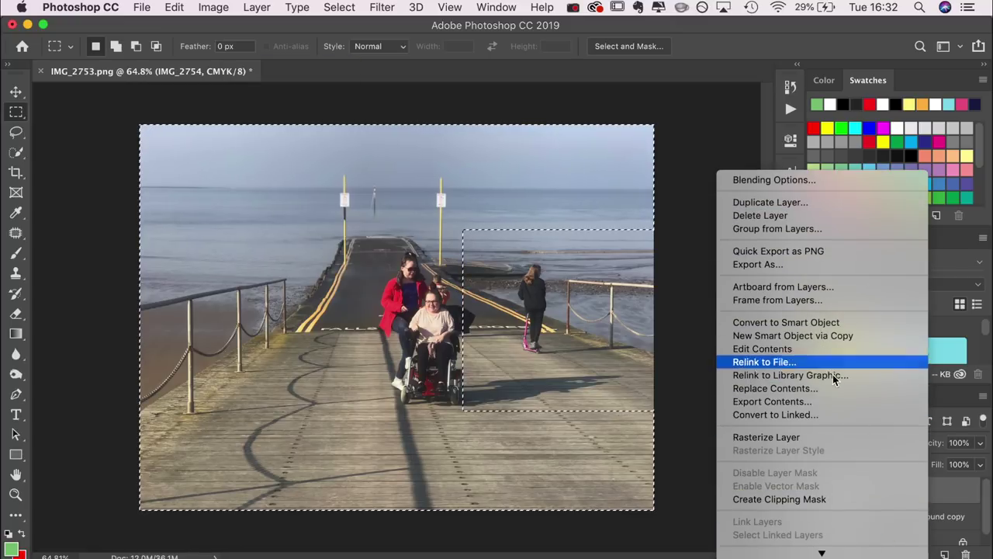
pyautogui.click(803, 437)
pyautogui.press('Delete')
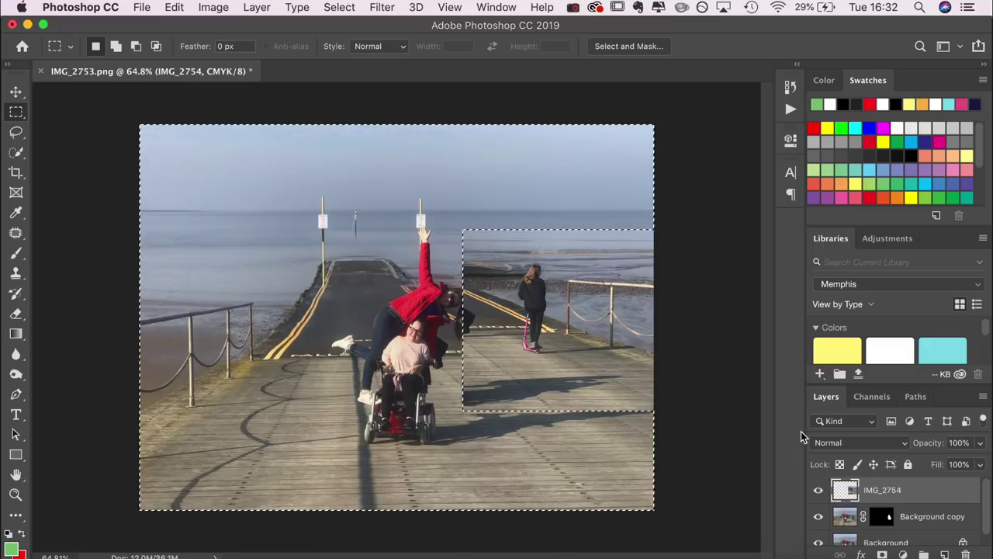
pyautogui.click(180, 266)
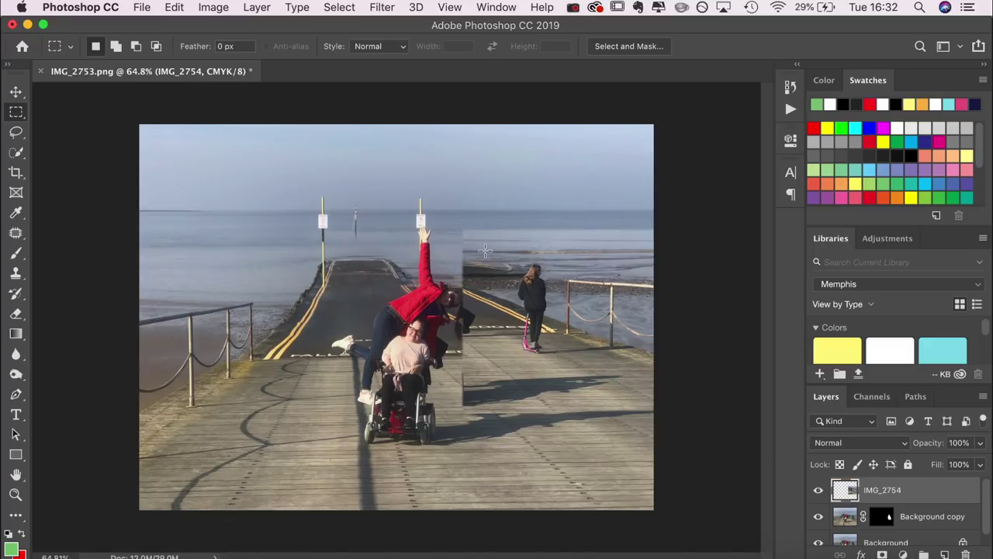
# Soften the IMG_2754 patch's edges by deleting everything outside a slightly smaller rectangular selection with a 6 px feather.
pyautogui.press('v')
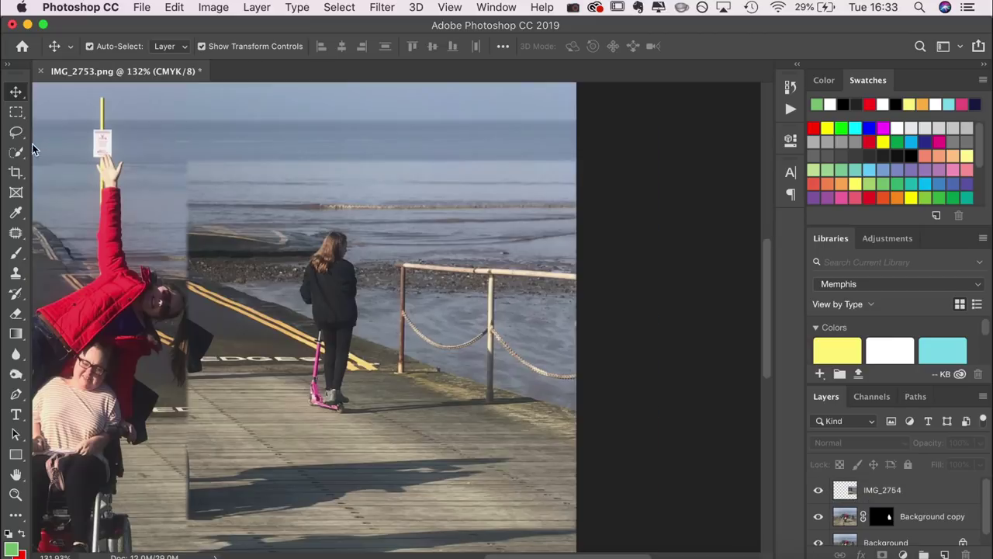
pyautogui.click(17, 114)
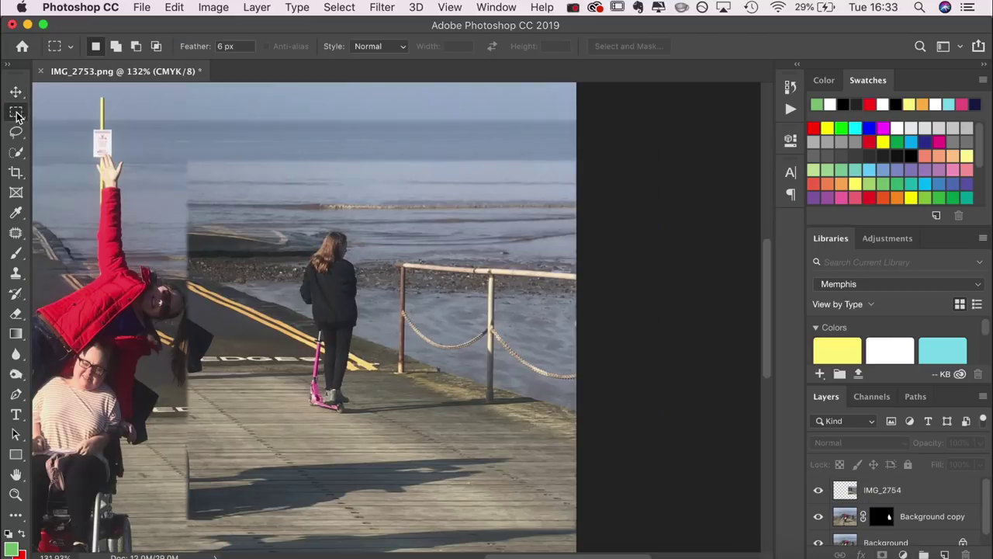
pyautogui.moveTo(198, 173)
pyautogui.mouseDown()
pyautogui.moveTo(441, 334)
pyautogui.moveTo(513, 463)
pyautogui.moveTo(554, 512)
pyautogui.moveTo(580, 512)
pyautogui.mouseUp()
pyautogui.press('super+shift+i')
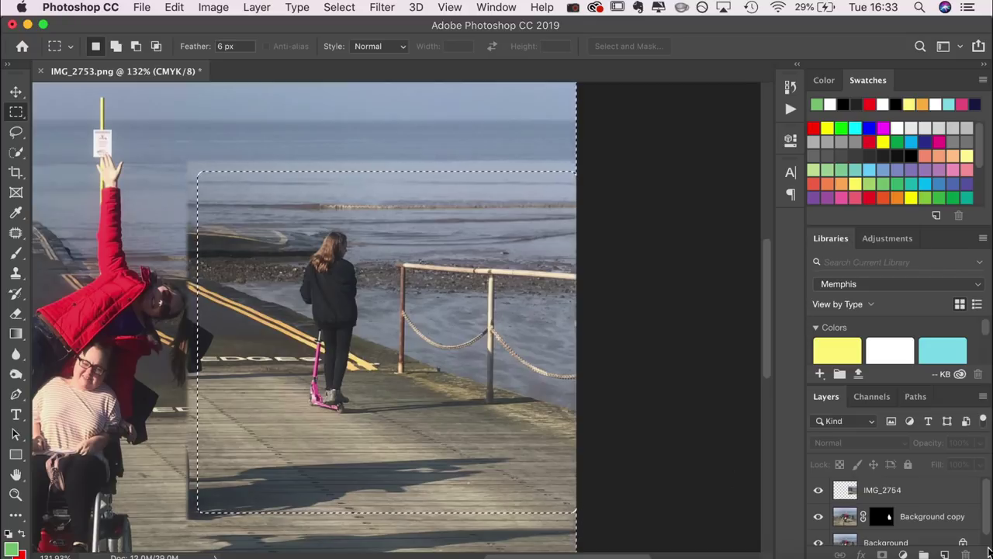
pyautogui.click(948, 493)
pyautogui.press('Delete')
pyautogui.press('super+d')
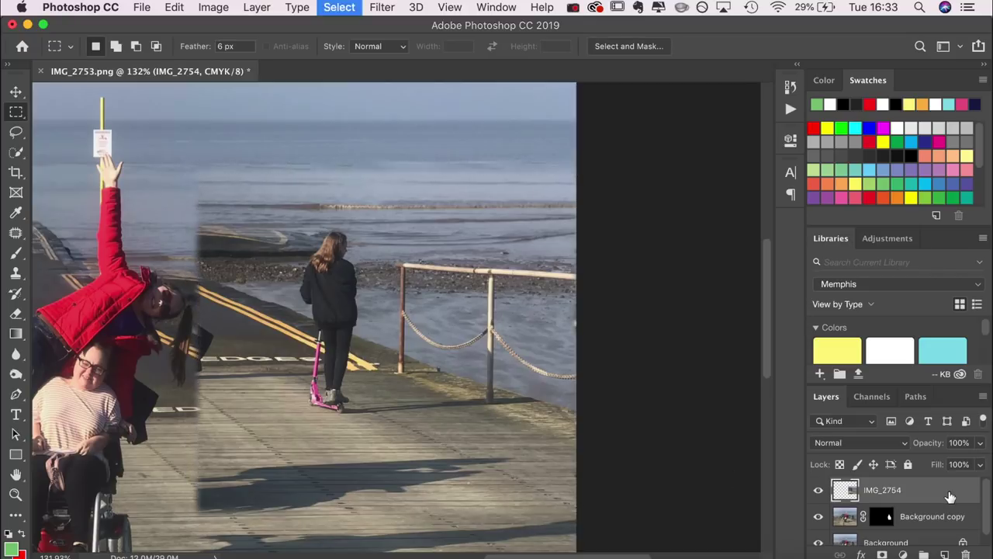
# Move the IMG_2754 patch over the man with the bicycle, lining up the railings at 79% opacity before restoring 100%.
pyautogui.press('v')
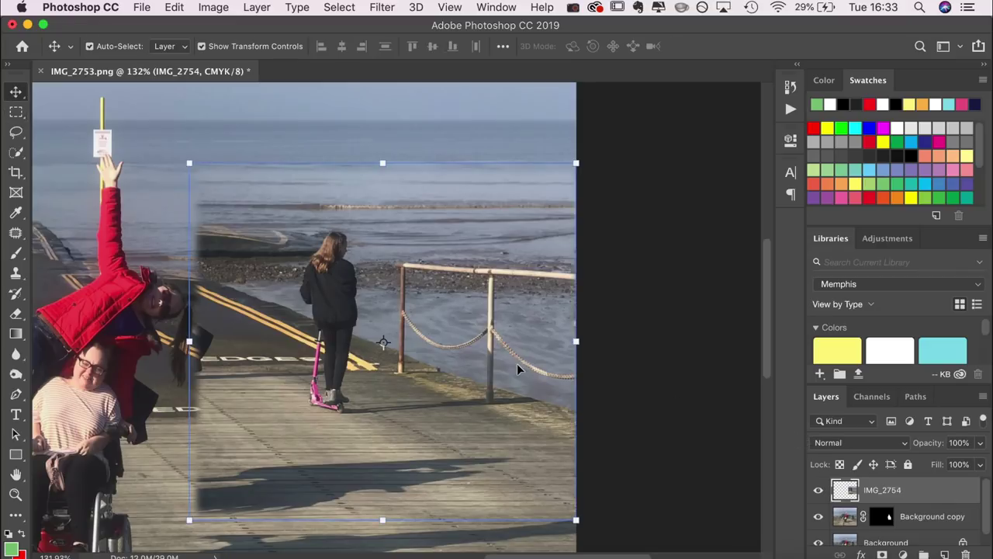
pyautogui.moveTo(472, 305); pyautogui.dragTo(417, 325)
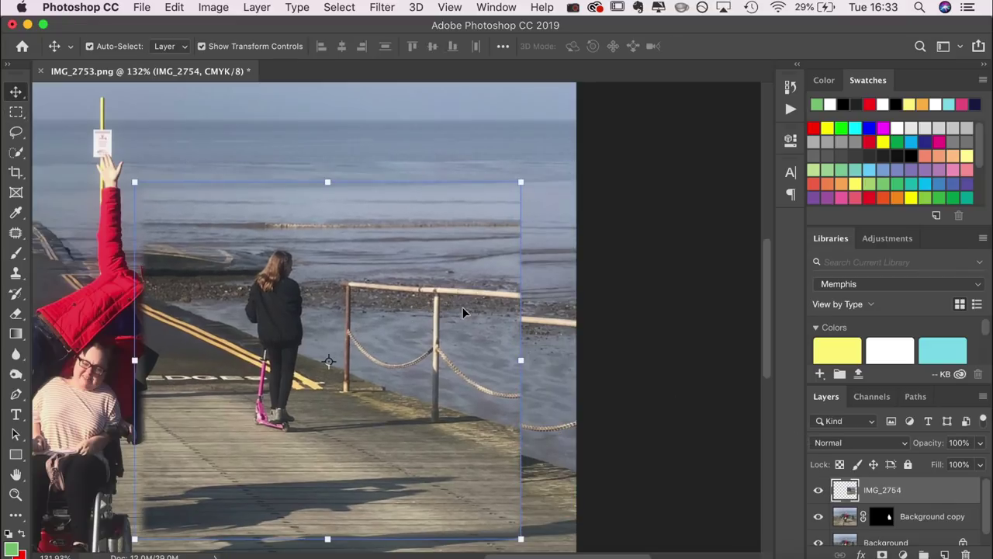
pyautogui.scroll(-5, 466, 303)
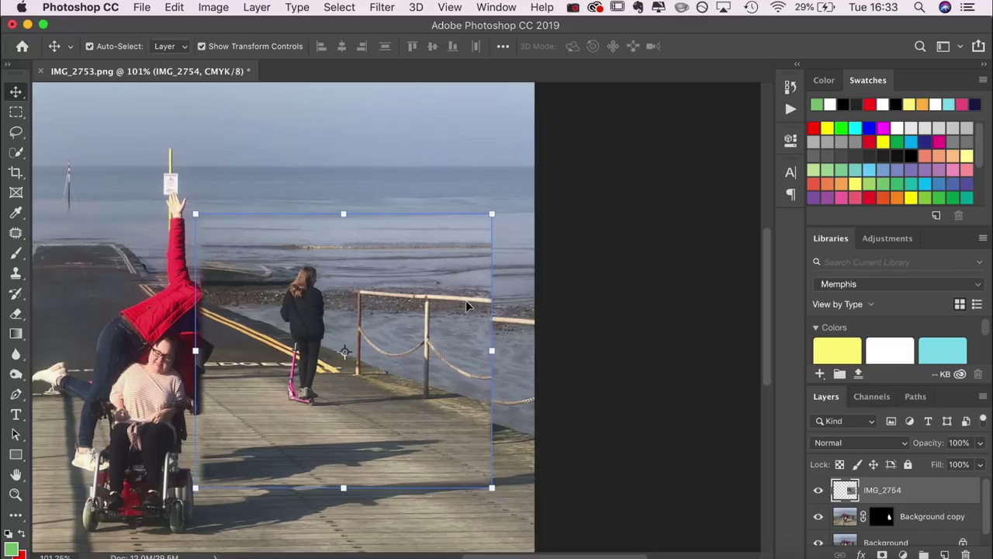
pyautogui.hscroll(-5, 465, 300)
pyautogui.scroll(-4, 466, 301)
pyautogui.click(980, 443)
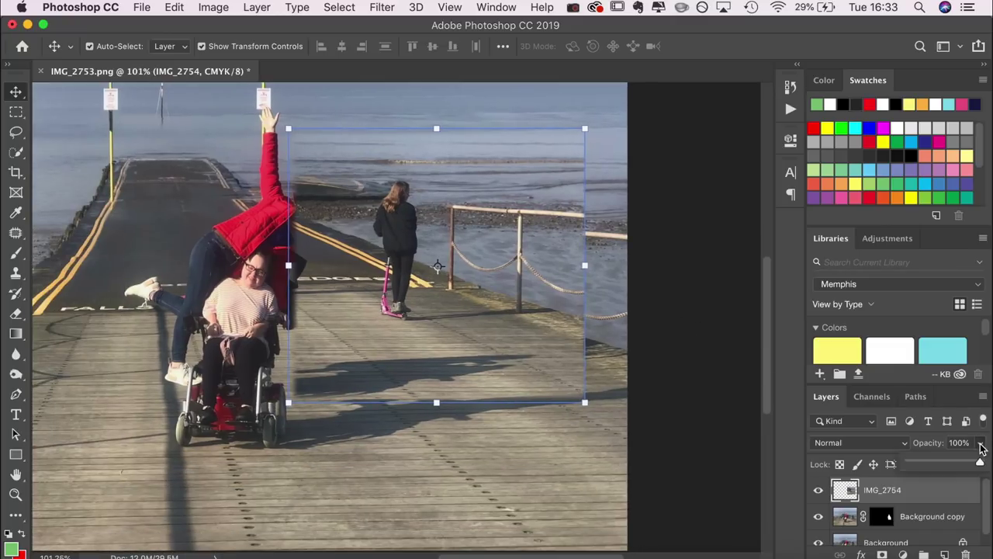
pyautogui.click(966, 464)
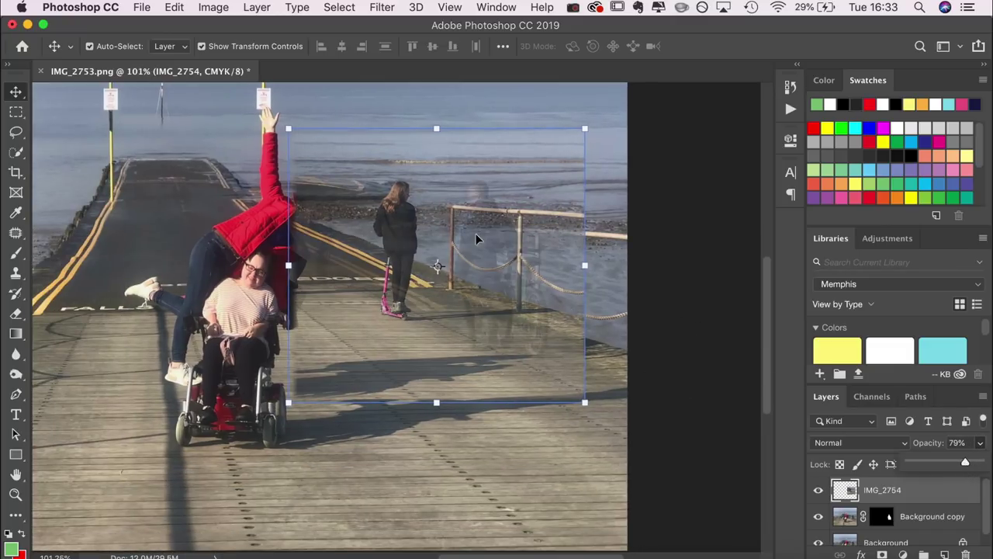
pyautogui.moveTo(477, 219); pyautogui.dragTo(493, 238)
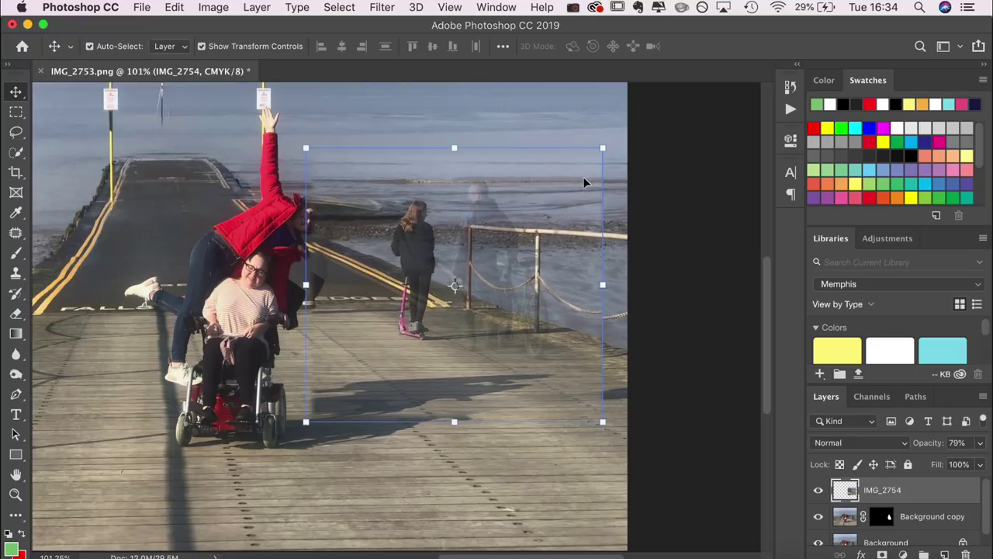
pyautogui.click(979, 444)
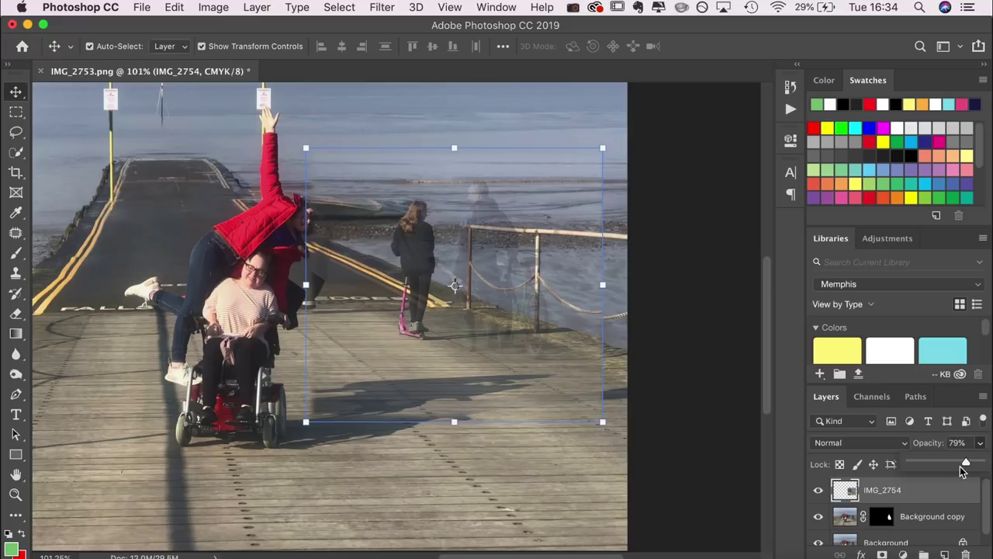
pyautogui.moveTo(963, 462); pyautogui.dragTo(985, 442)
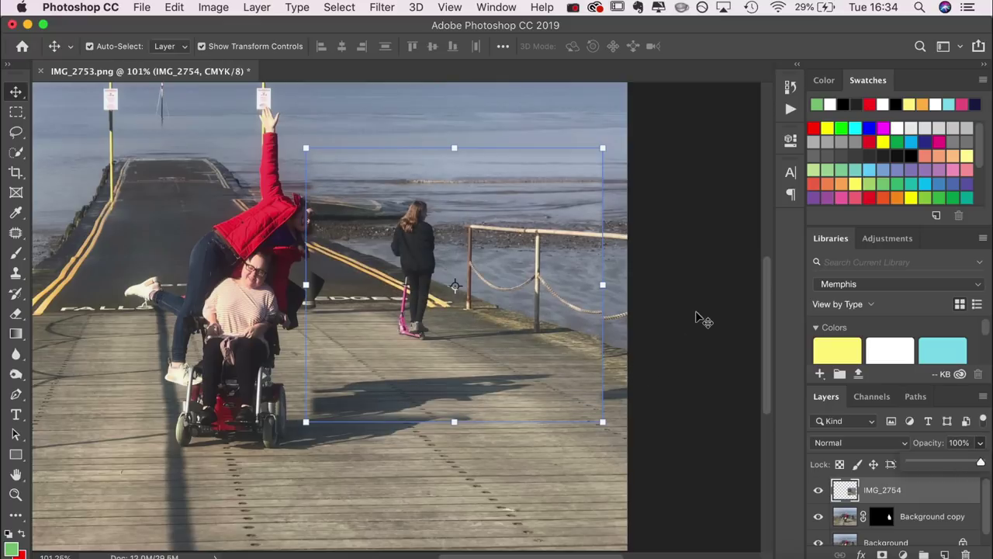
# Set up the Eraser with a soft round brush at size 150.
pyautogui.press('e')
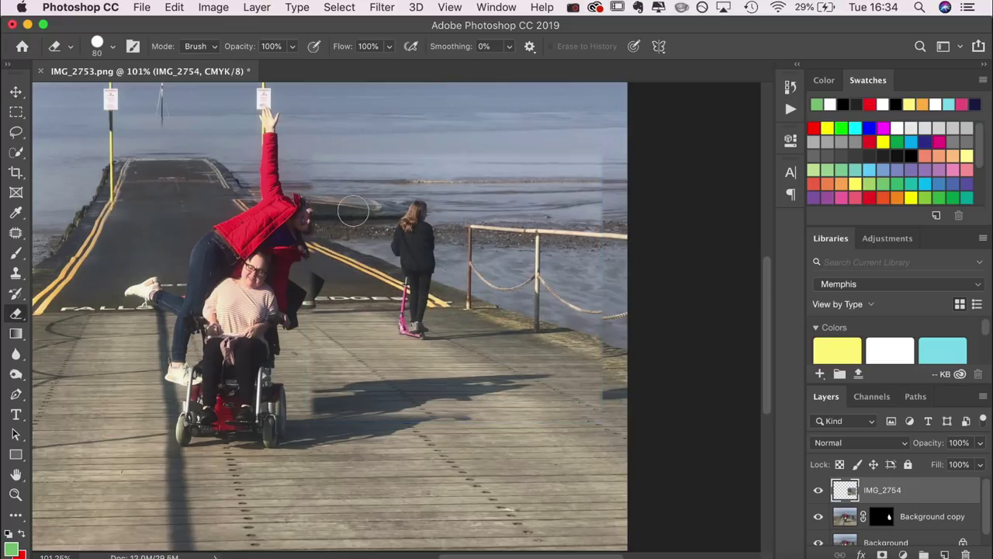
pyautogui.click(115, 47)
pyautogui.moveTo(185, 135); pyautogui.dragTo(9, 132)
pyautogui.press('Return')
pyautogui.press(']')
pyautogui.press(']')
pyautogui.press(']')
pyautogui.press(']')
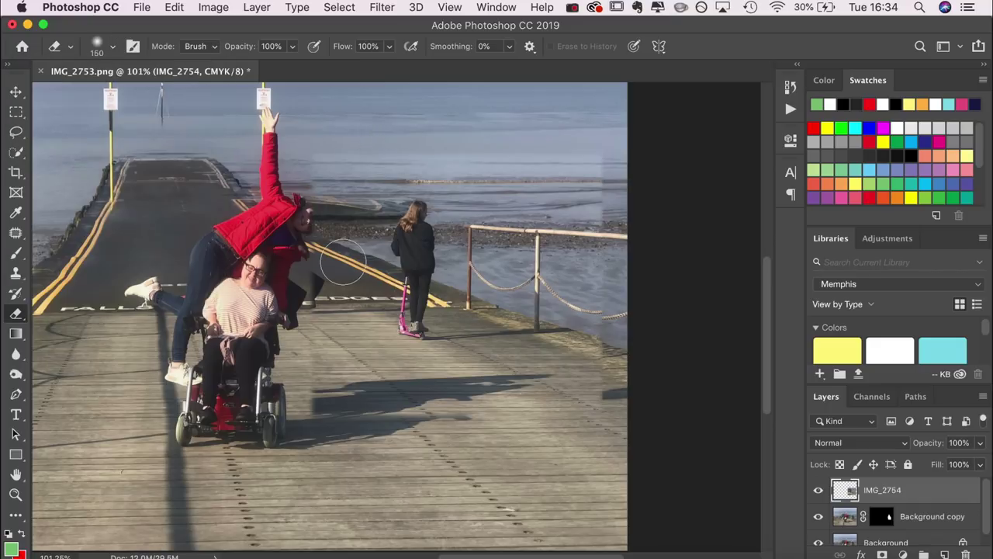
# Erase the patch's edges to blend the sea and deck shadow and uncover the bending woman's face and hair, undoing the stroke exposing the man's head.
pyautogui.moveTo(320, 411)
pyautogui.mouseDown()
pyautogui.moveTo(341, 369)
pyautogui.moveTo(372, 394)
pyautogui.moveTo(424, 402)
pyautogui.moveTo(544, 388)
pyautogui.moveTo(490, 400)
pyautogui.moveTo(594, 396)
pyautogui.moveTo(609, 385)
pyautogui.moveTo(615, 281)
pyautogui.moveTo(594, 296)
pyautogui.moveTo(623, 262)
pyautogui.moveTo(621, 220)
pyautogui.moveTo(590, 142)
pyautogui.mouseUp()
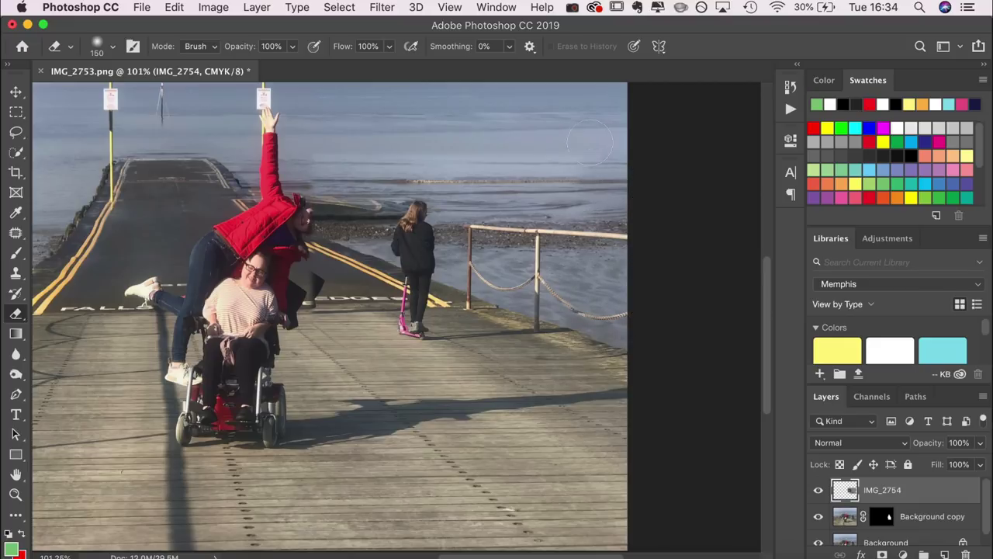
pyautogui.moveTo(496, 140); pyautogui.dragTo(523, 144)
pyautogui.moveTo(421, 143); pyautogui.dragTo(411, 136)
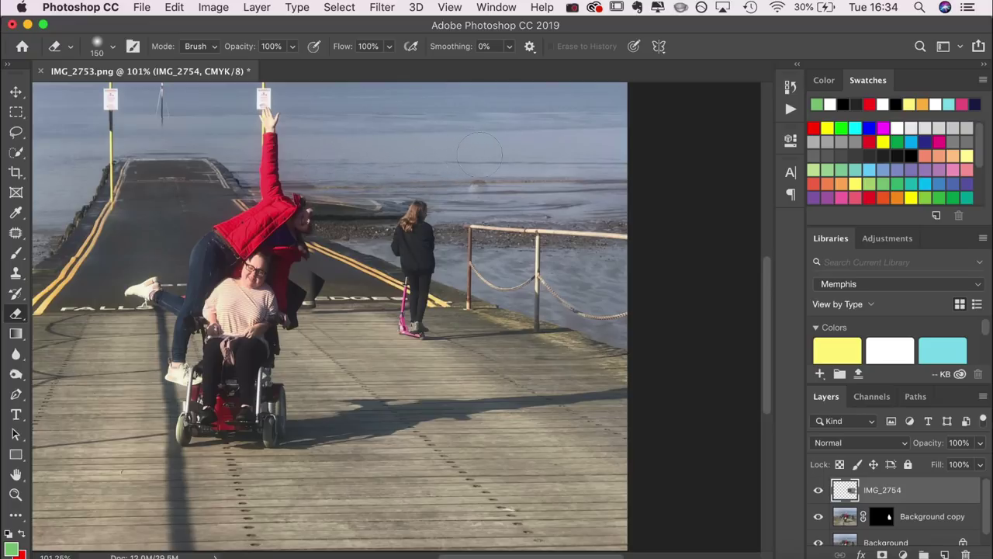
pyautogui.press('super+z')
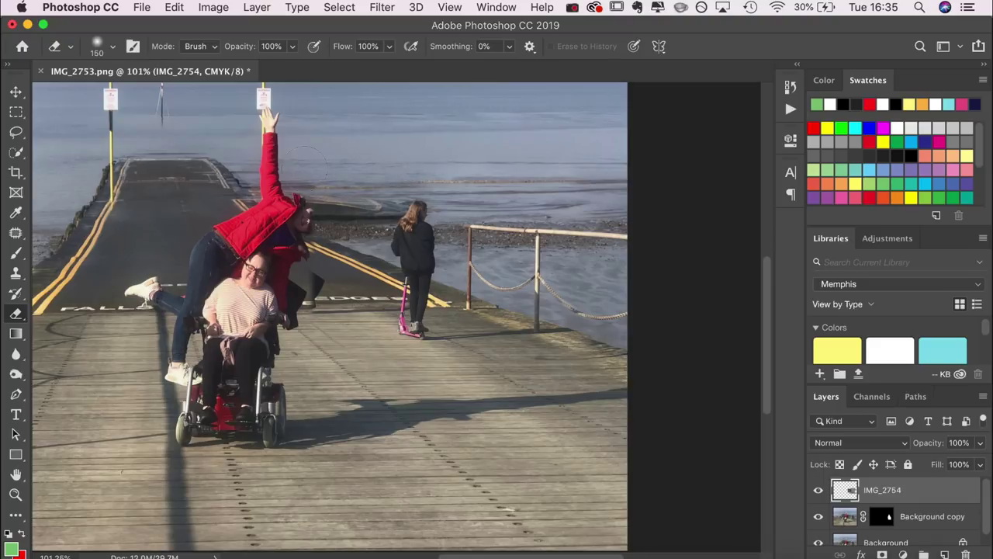
pyautogui.moveTo(336, 211)
pyautogui.mouseDown()
pyautogui.moveTo(320, 238)
pyautogui.moveTo(318, 286)
pyautogui.moveTo(329, 220)
pyautogui.moveTo(322, 323)
pyautogui.moveTo(333, 219)
pyautogui.mouseUp()
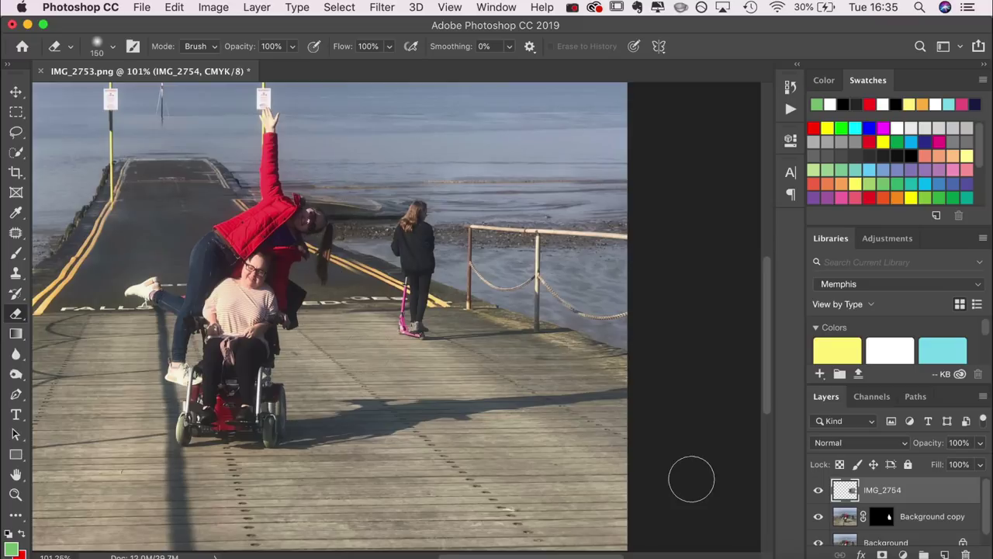
pyautogui.moveTo(366, 215)
pyautogui.mouseDown()
pyautogui.moveTo(407, 210)
pyautogui.moveTo(408, 221)
pyautogui.moveTo(407, 209)
pyautogui.moveTo(411, 230)
pyautogui.moveTo(414, 218)
pyautogui.moveTo(408, 319)
pyautogui.moveTo(402, 276)
pyautogui.moveTo(409, 321)
pyautogui.moveTo(379, 228)
pyautogui.moveTo(359, 308)
pyautogui.mouseUp()
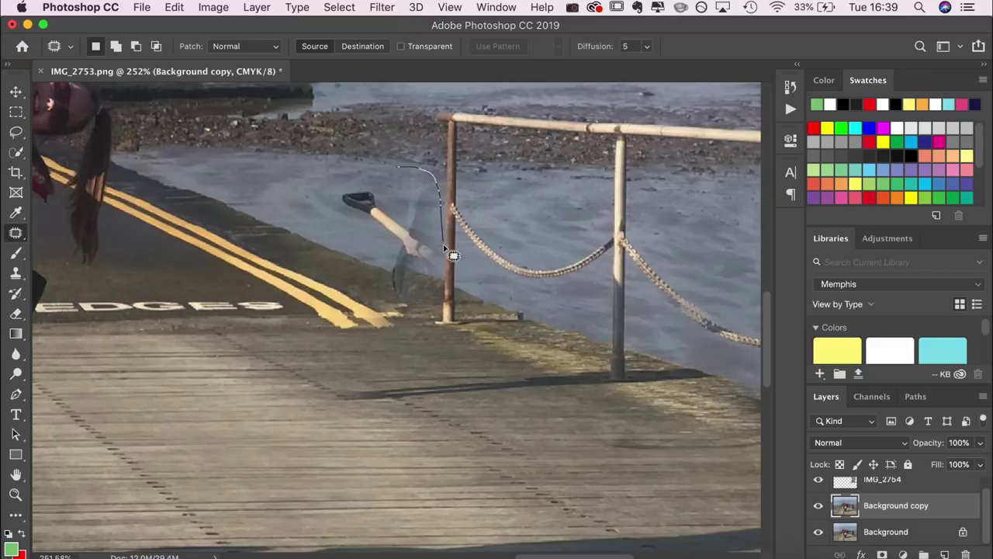
# Outline the leftover spade beside the railing post on the Background copy layer, patch it with clear sea texture from above, and deselect.
pyautogui.moveTo(416, 268); pyautogui.dragTo(392, 262)
pyautogui.moveTo(348, 218)
pyautogui.mouseDown()
pyautogui.moveTo(332, 198)
pyautogui.moveTo(357, 194)
pyautogui.mouseUp()
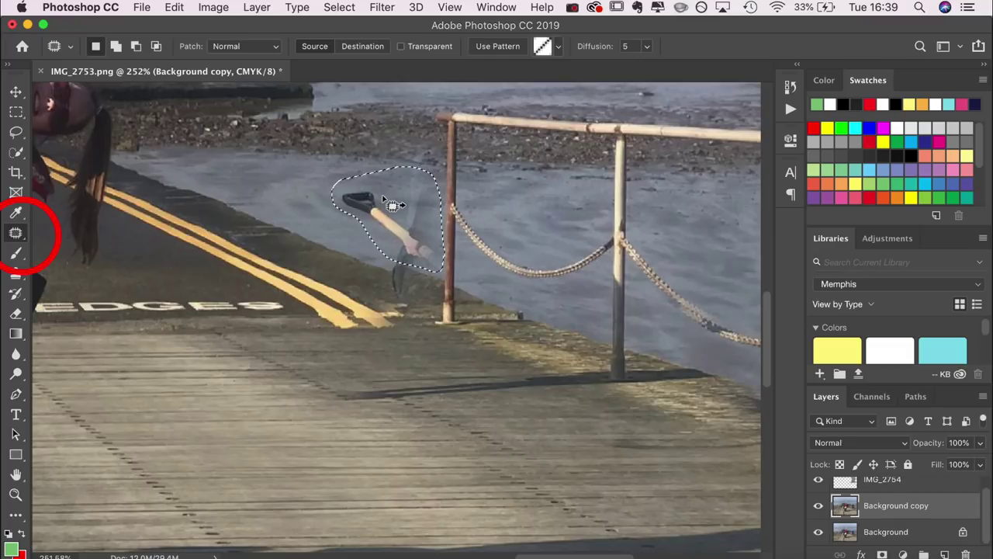
pyautogui.scroll(3, 392, 204)
pyautogui.scroll(2, 392, 204)
pyautogui.hscroll(2, 392, 204)
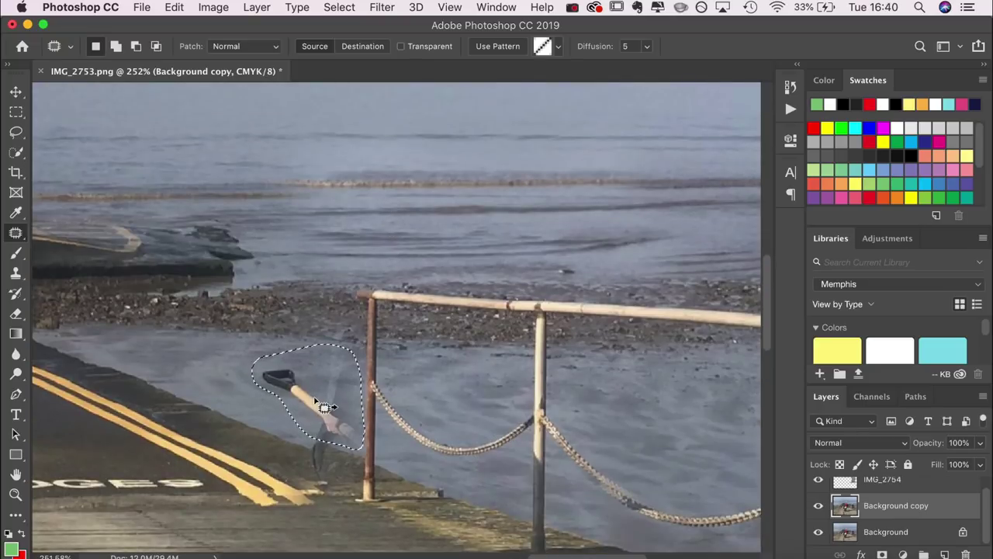
pyautogui.scroll(2, 324, 407)
pyautogui.moveTo(322, 498); pyautogui.dragTo(465, 147)
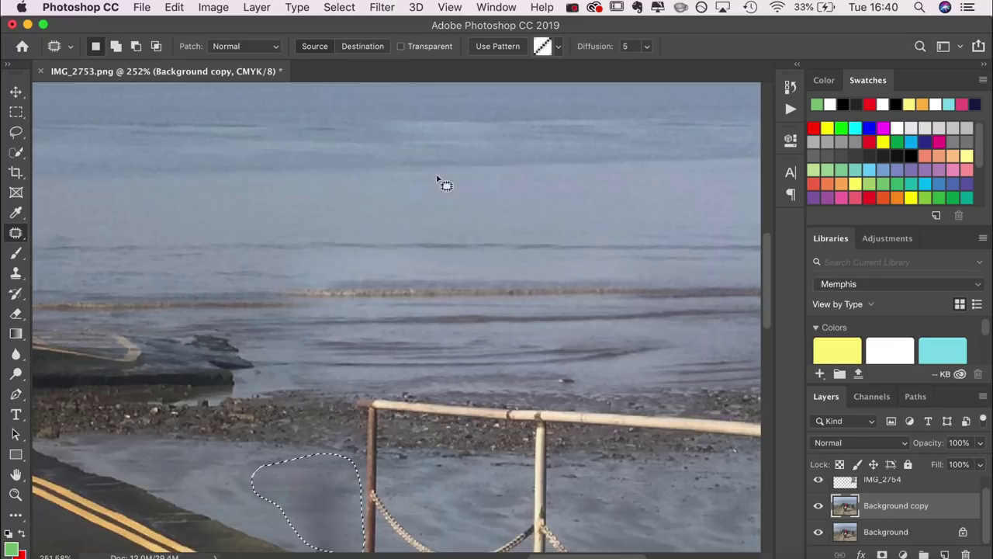
pyautogui.scroll(-3, 392, 244)
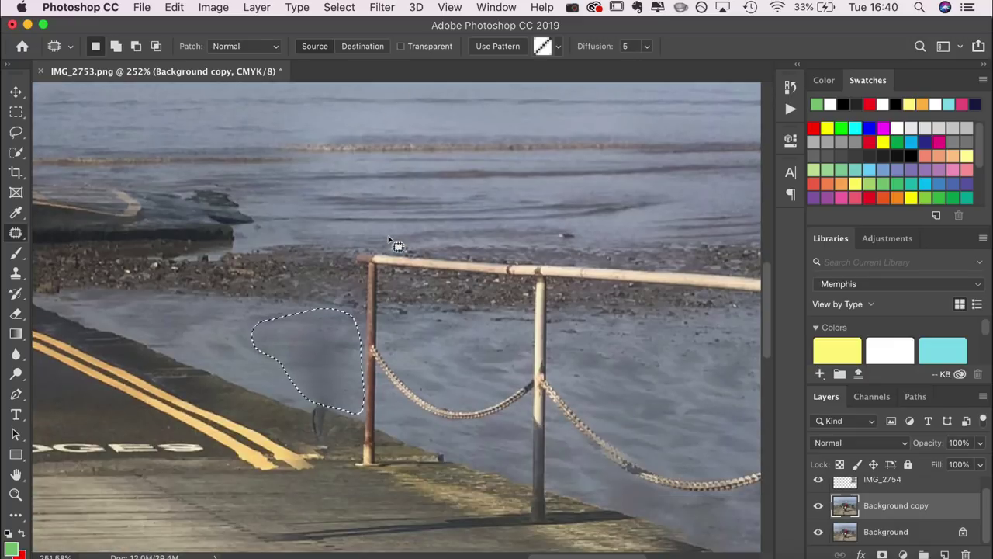
pyautogui.hotkey('ctrl', 'd')
# Switch to the Clone Stamp tool and merge the IMG_2754 and Background copy layers into one.
pyautogui.scroll(-2, 391, 244)
pyautogui.press('s')
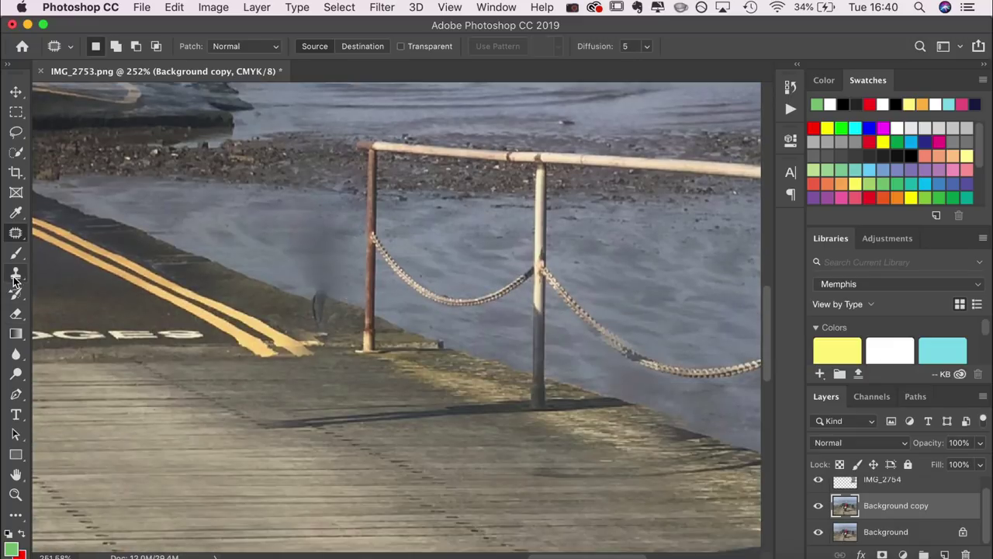
pyautogui.hotkey('alt', ']')
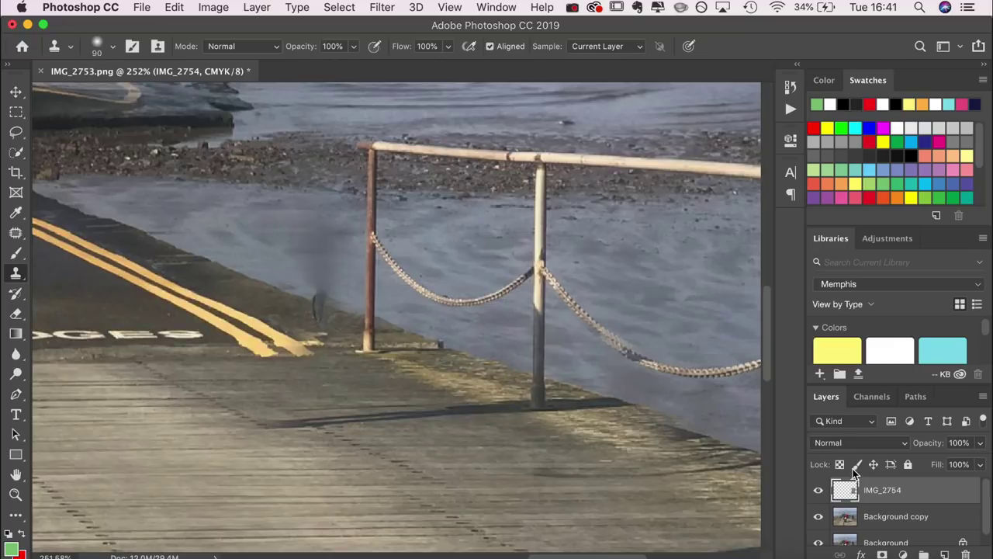
pyautogui.keyDown('shift'); pyautogui.click(959, 519); pyautogui.keyUp('shift')
pyautogui.rightClick(960, 519)
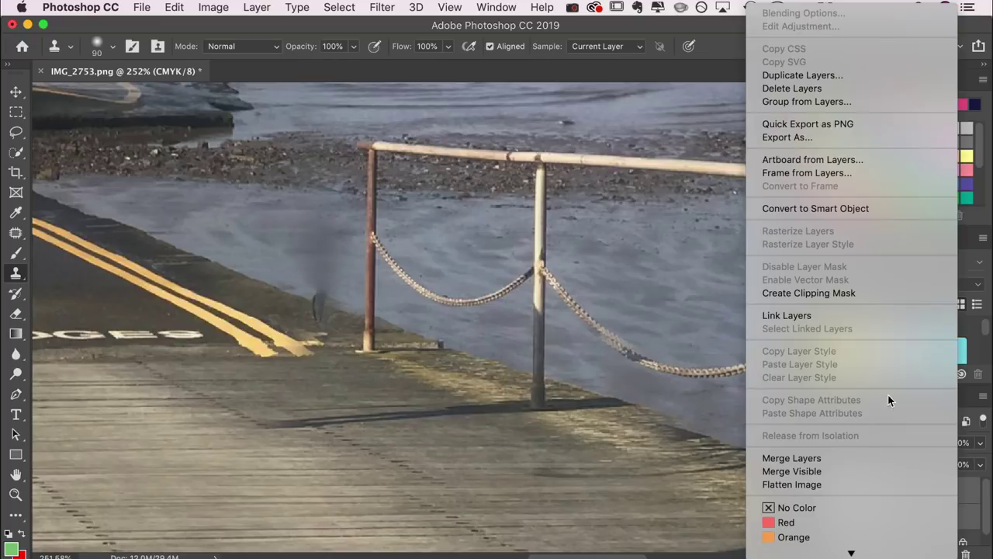
pyautogui.click(861, 458)
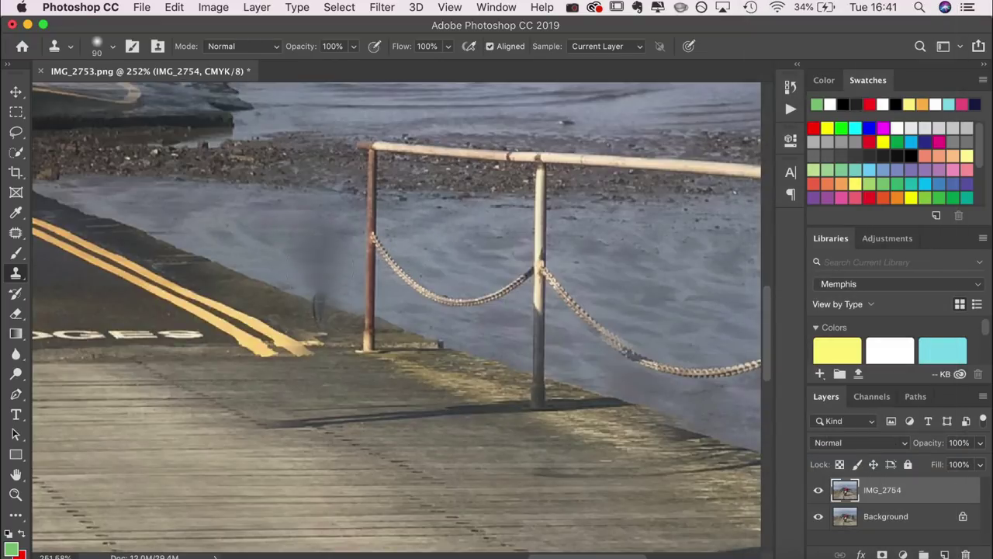
# Clone clean sea and deck edge over the dark smudge and spade remains beside the rusty railing post with the size 90 brush.
pyautogui.click(317, 298)
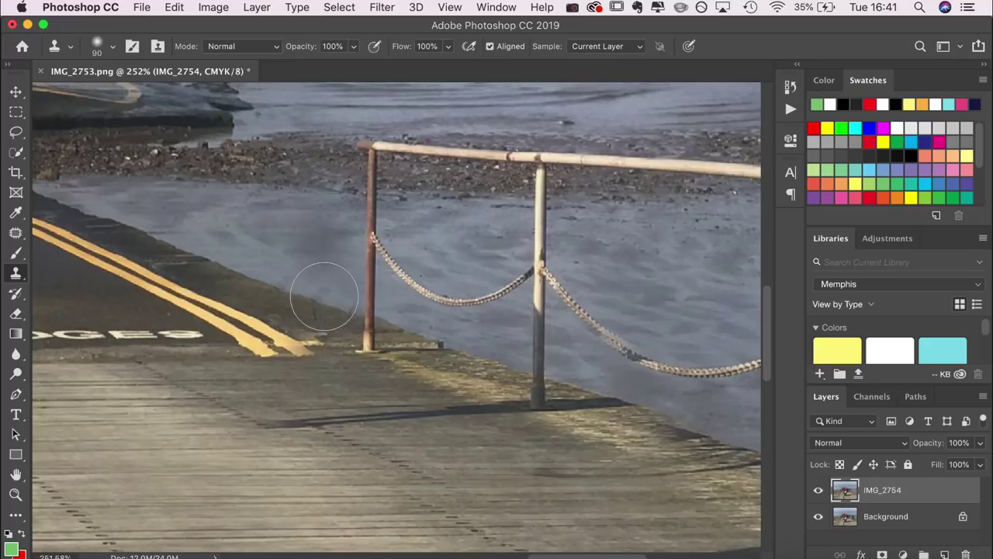
pyautogui.click(325, 297)
pyautogui.click(344, 302)
# Patch the smudged sea beside the rusty post with texture from the open water, deselect, and toggle the IMG_2754 layer to compare with the original.
pyautogui.press('super+minus')
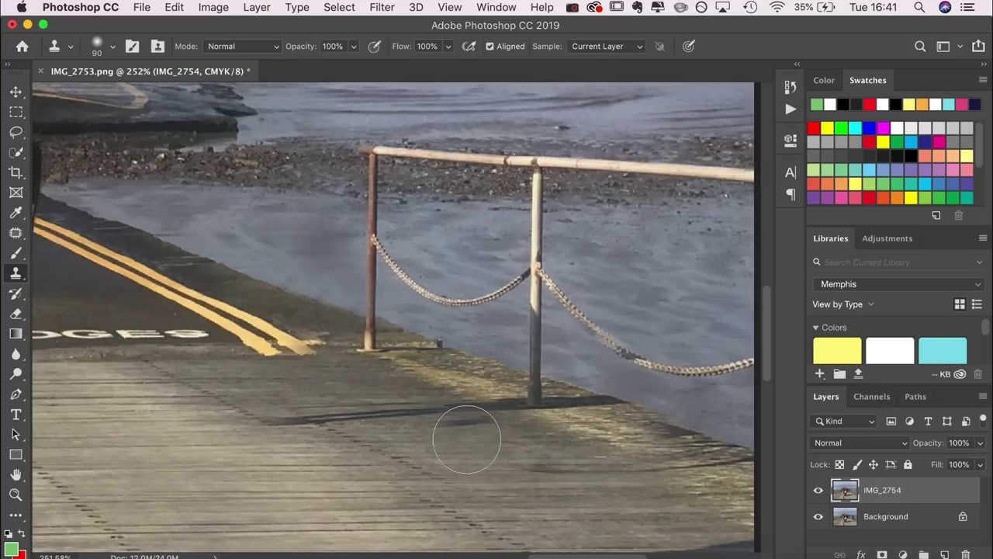
pyautogui.scroll(-4, 467, 439)
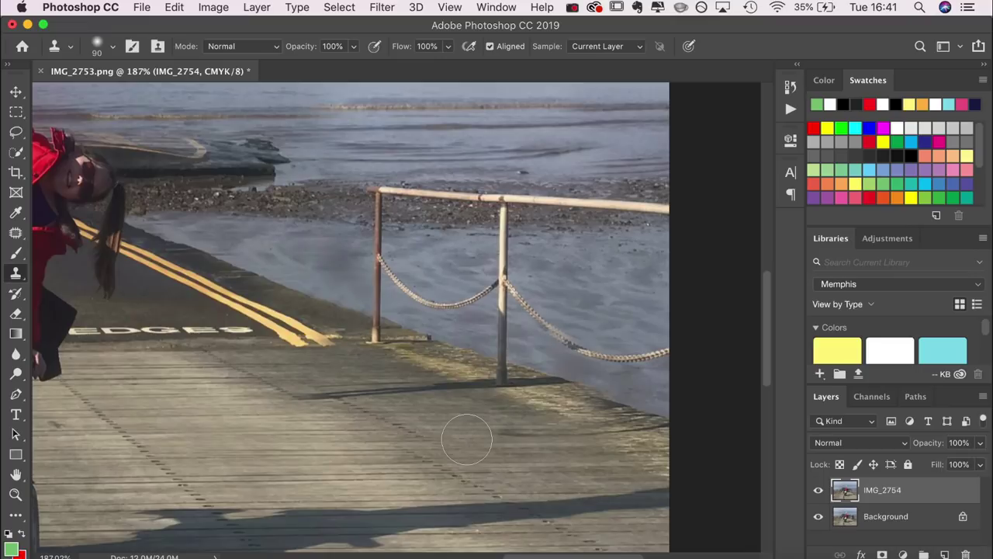
pyautogui.scroll(-3, 466, 439)
pyautogui.click(16, 233)
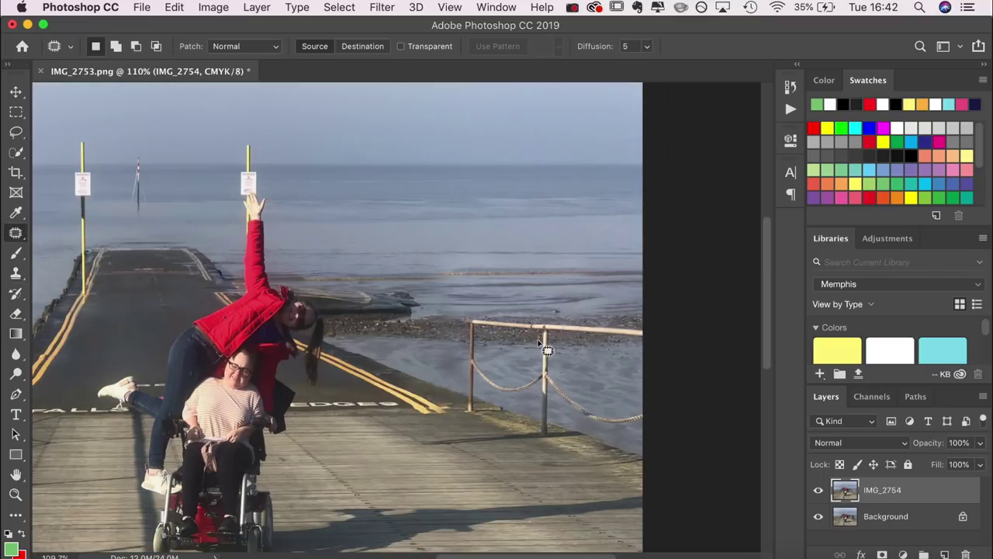
pyautogui.moveTo(465, 357)
pyautogui.mouseDown()
pyautogui.moveTo(446, 366)
pyautogui.moveTo(458, 377)
pyautogui.moveTo(465, 351)
pyautogui.mouseUp()
pyautogui.moveTo(448, 362)
pyautogui.mouseDown()
pyautogui.moveTo(572, 361)
pyautogui.moveTo(610, 402)
pyautogui.mouseUp()
pyautogui.hotkey('ctrl', 'd')
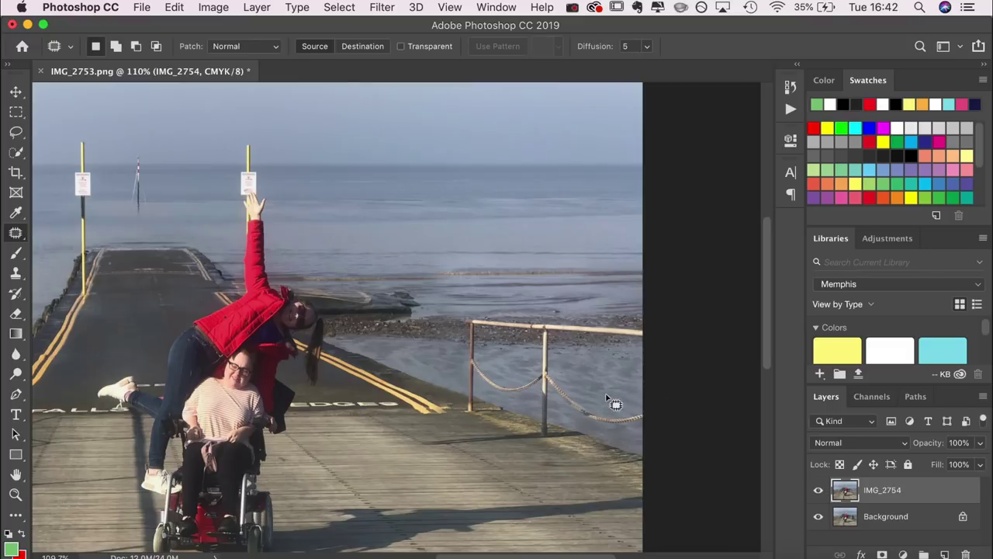
pyautogui.click(819, 491)
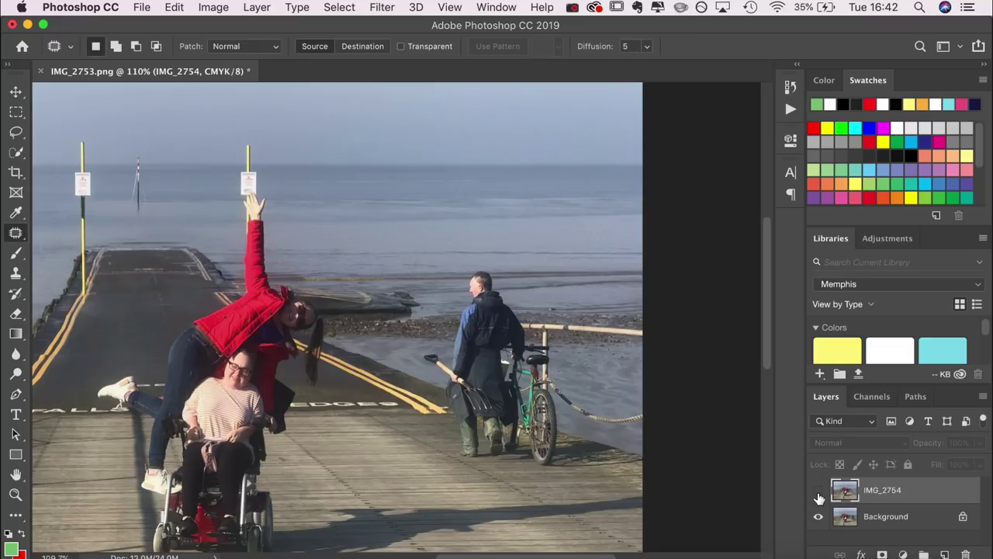
pyautogui.click(819, 491)
# Outline the railing post's shadow on the deck, set the patch mode to Content-Aware, replace the shadow with nearby decking, and deselect.
pyautogui.scroll(6, 493, 460)
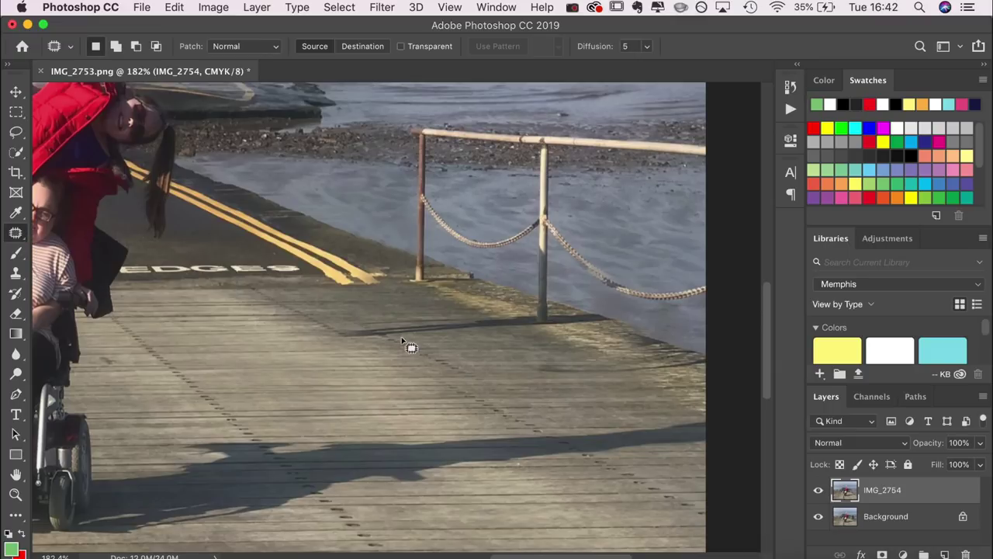
pyautogui.moveTo(533, 319)
pyautogui.mouseDown()
pyautogui.moveTo(385, 317)
pyautogui.moveTo(334, 334)
pyautogui.moveTo(375, 347)
pyautogui.mouseUp()
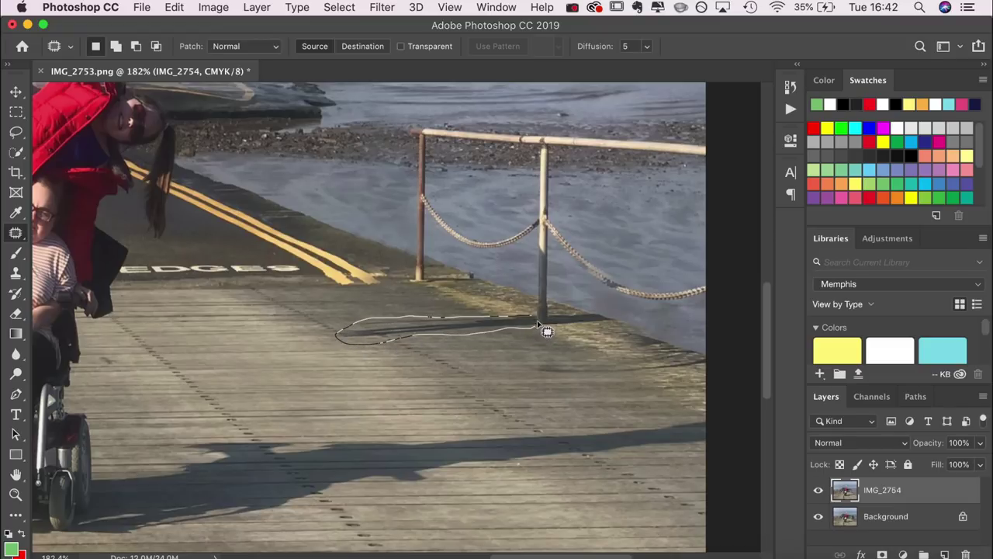
pyautogui.moveTo(536, 319); pyautogui.dragTo(536, 320)
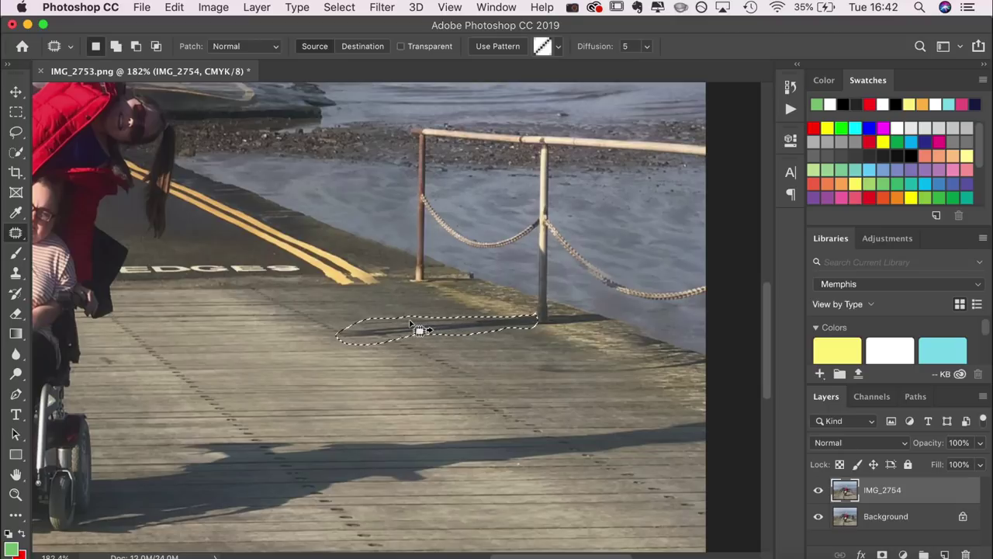
pyautogui.click(225, 46)
pyautogui.click(239, 56)
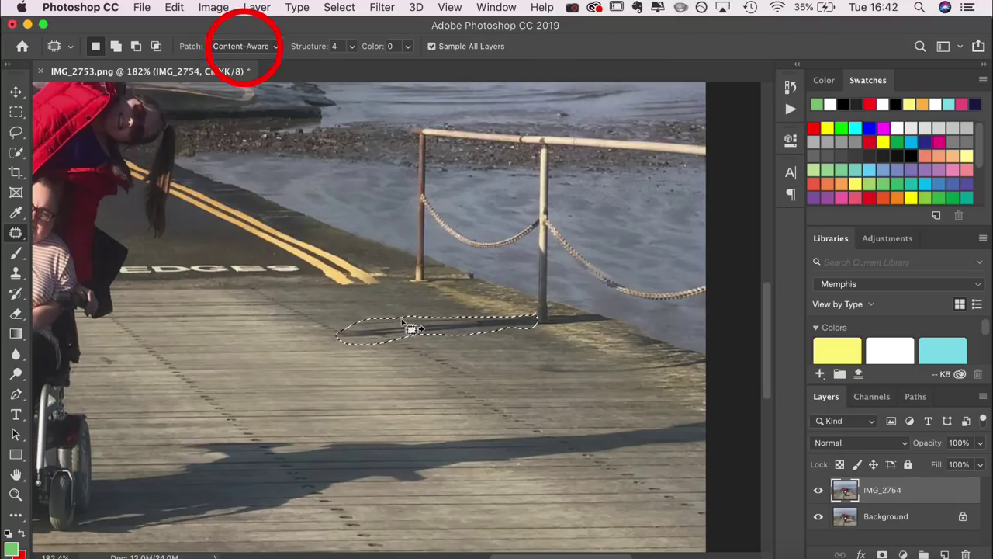
pyautogui.moveTo(409, 332); pyautogui.dragTo(352, 302)
pyautogui.press('super+d')
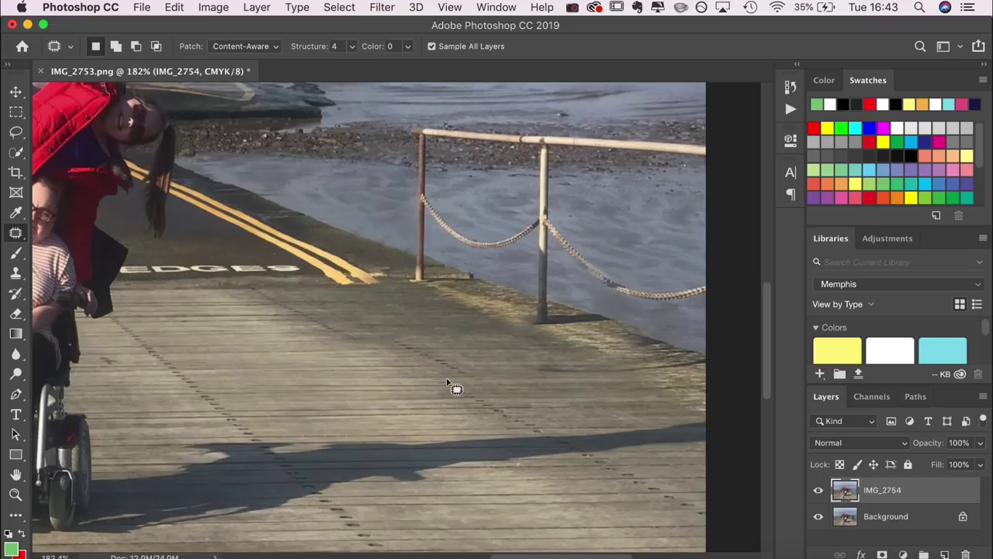
# Lasso a strip of deck nail marks with a 3 px feather, place a copy slightly to its left on Layer 1, and ready the Eraser.
pyautogui.click(16, 132)
pyautogui.moveTo(485, 384)
pyautogui.mouseDown()
pyautogui.moveTo(448, 355)
pyautogui.moveTo(387, 334)
pyautogui.moveTo(430, 370)
pyautogui.moveTo(489, 390)
pyautogui.mouseUp()
pyautogui.click(223, 46)
pyautogui.write('3')
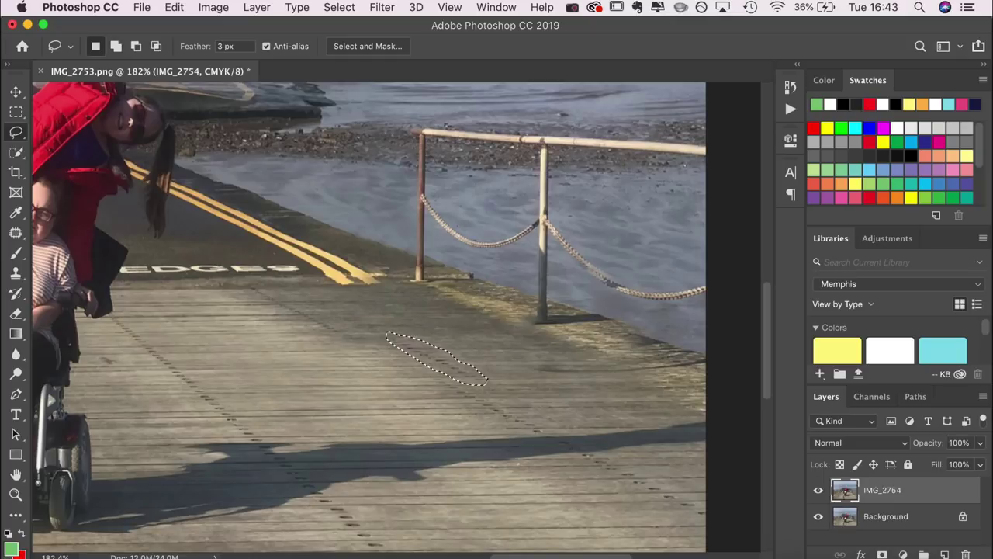
pyautogui.write('v')
pyautogui.moveTo(411, 351); pyautogui.dragTo(376, 348)
pyautogui.press('super+d')
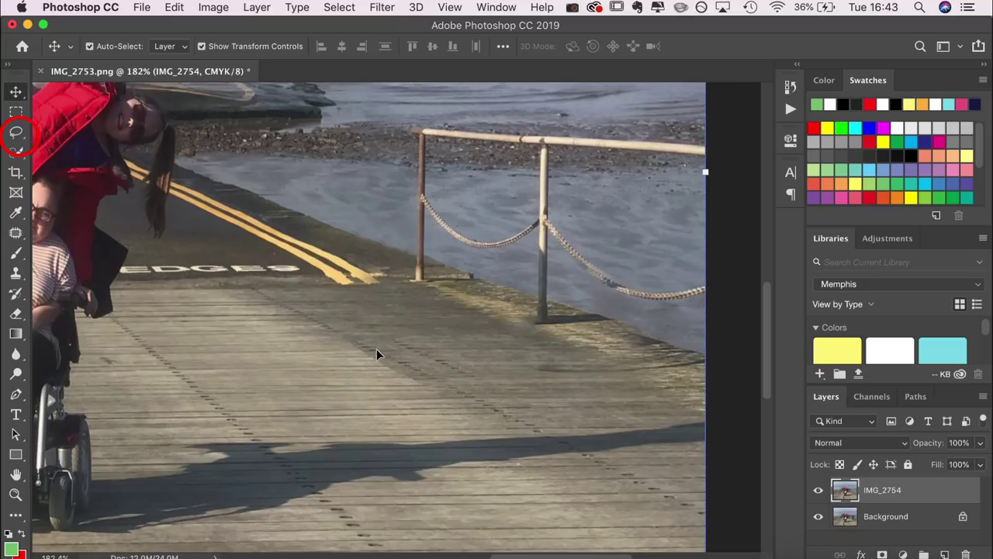
pyautogui.press('super+shift+alt+n')
pyautogui.press('e')
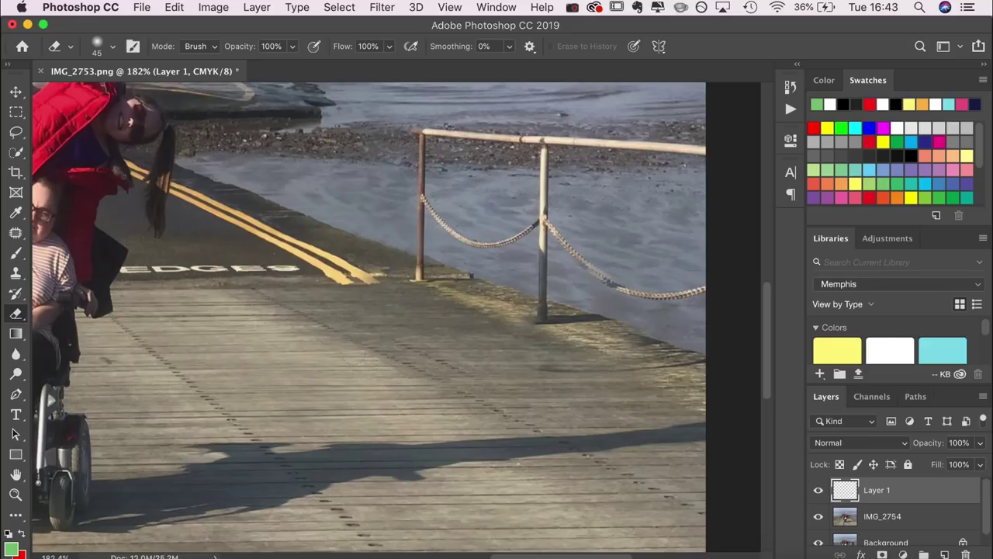
# Merge Layer 1 with the IMG_2754 layer.
pyautogui.click(926, 521)
pyautogui.keyDown('shift'); pyautogui.click(926, 489); pyautogui.keyUp('shift')
pyautogui.rightClick(926, 489)
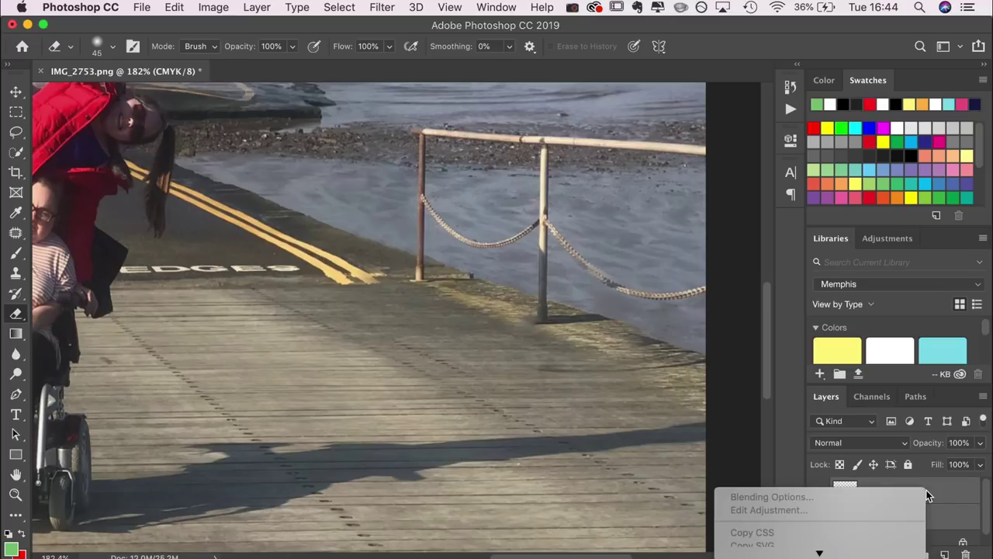
pyautogui.click(813, 353)
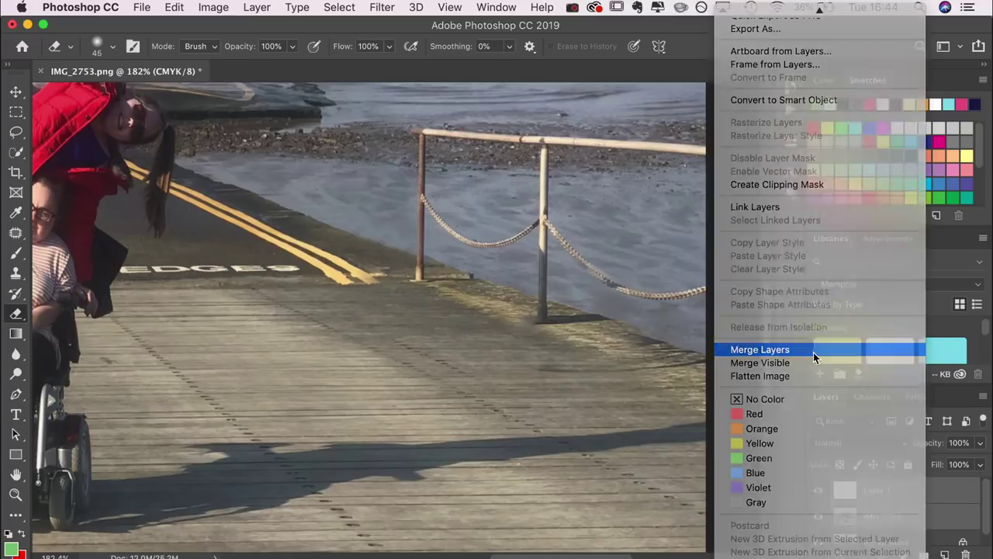
# Outline the leftover duplicate row of nail marks on the deck, patch it with plain decking, and deselect.
pyautogui.click(15, 233)
pyautogui.moveTo(476, 371)
pyautogui.mouseDown()
pyautogui.moveTo(387, 338)
pyautogui.moveTo(480, 385)
pyautogui.moveTo(482, 373)
pyautogui.moveTo(465, 378)
pyautogui.moveTo(456, 368)
pyautogui.moveTo(480, 366)
pyautogui.mouseUp()
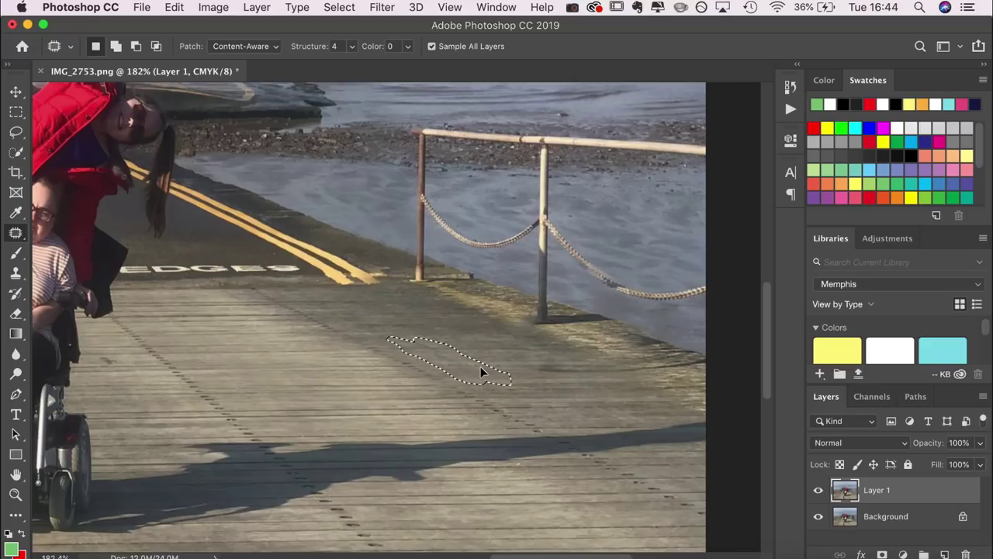
pyautogui.press('super+d')
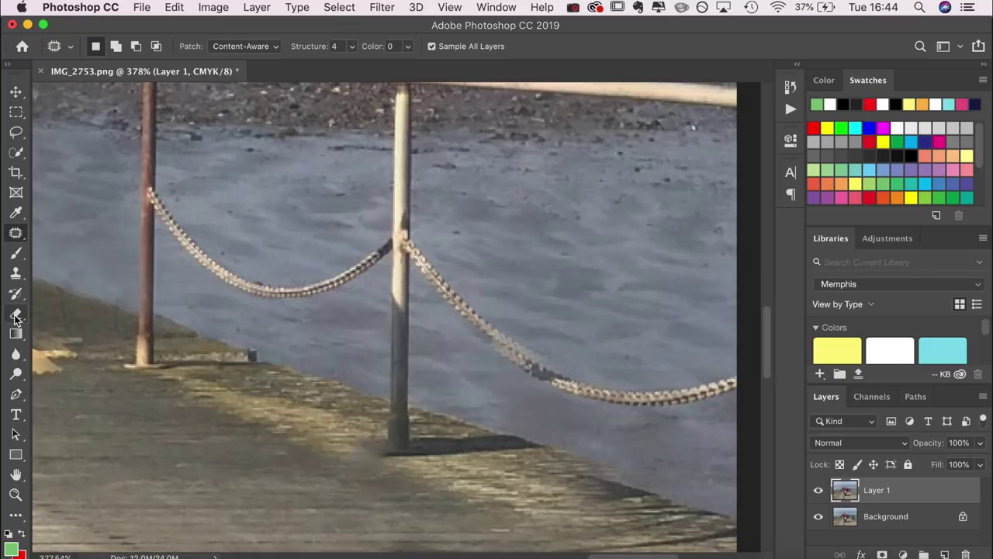
# Set up the Clone Stamp with a soft size 20 brush, undoing the oversized stroke across the white railing post.
pyautogui.click(15, 272)
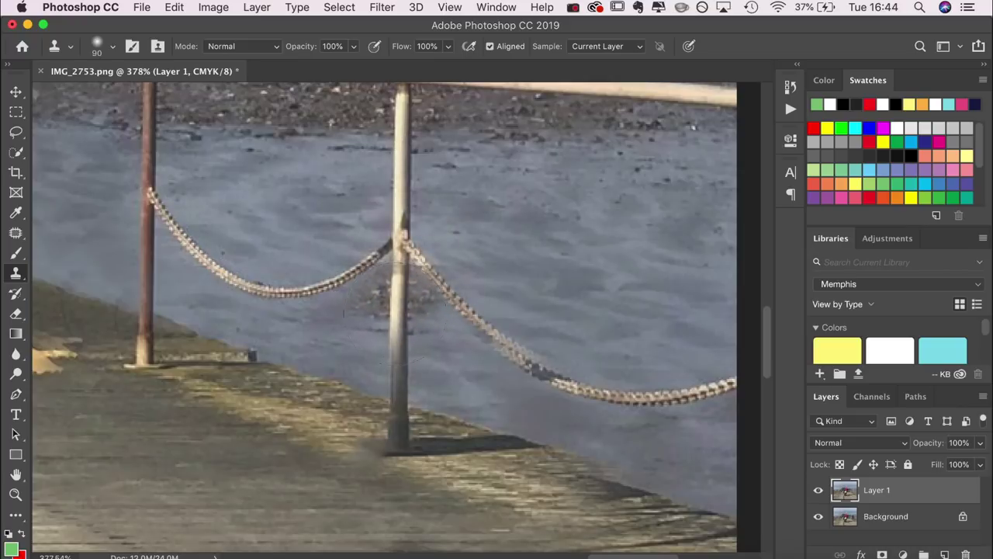
pyautogui.press('super+z')
pyautogui.press('[')
pyautogui.press('[')
pyautogui.press('[')
pyautogui.press('[')
pyautogui.press('[')
pyautogui.press('[')
pyautogui.press('[')
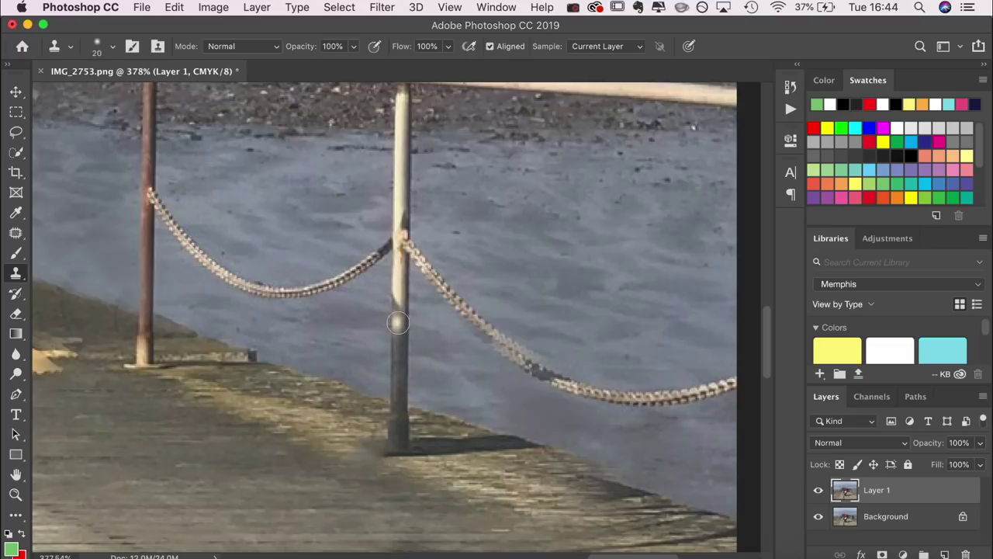
# Clone the post's sunlit upper section down over its dark lower half to the base, undoing one misaligned stroke.
pyautogui.moveTo(398, 322)
pyautogui.mouseDown()
pyautogui.moveTo(397, 167)
pyautogui.moveTo(398, 382)
pyautogui.mouseUp()
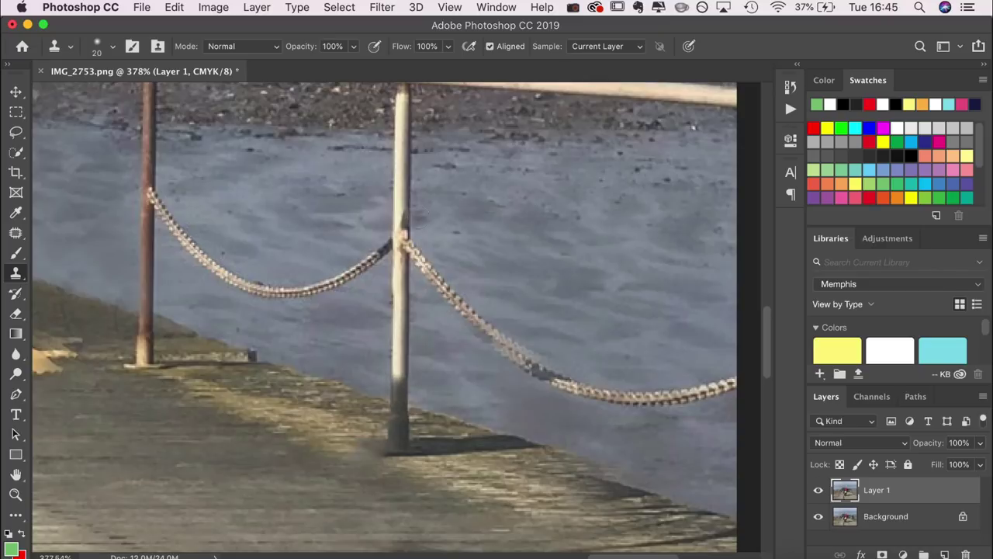
pyautogui.moveTo(394, 362); pyautogui.dragTo(395, 450)
pyautogui.press('super+z')
pyautogui.moveTo(398, 382); pyautogui.dragTo(398, 450)
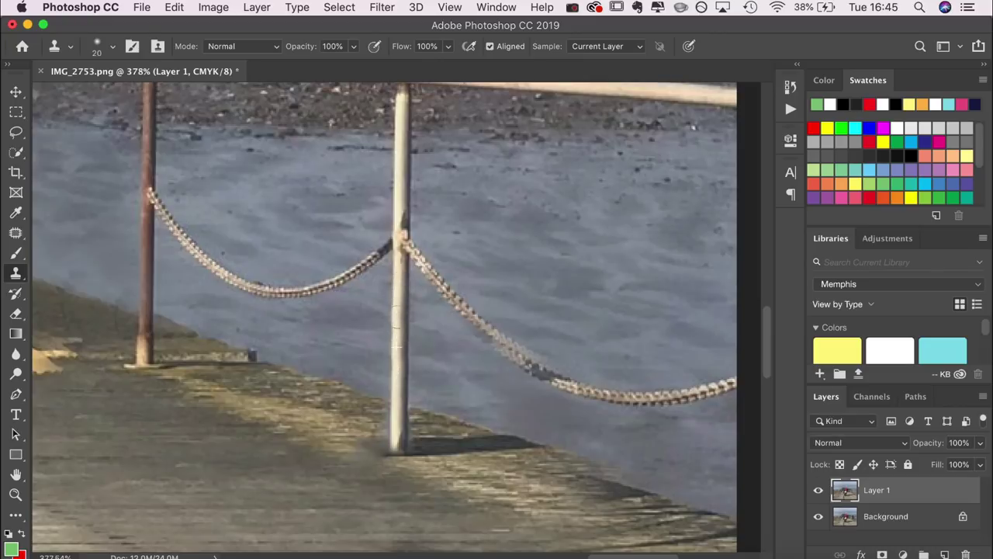
# Review the whole retouched photo, switch to the Finder, compare IMG_2753.png with IMG_2753a.jpg in the preview, and close it.
pyautogui.press('super+minus')
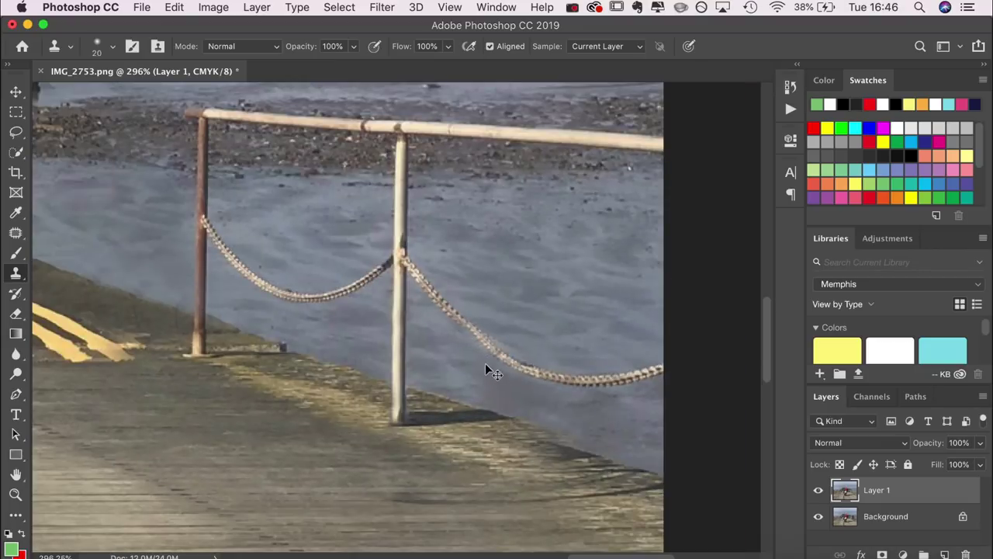
pyautogui.click(559, 376)
pyautogui.press('v')
pyautogui.scroll(-5, 592, 406)
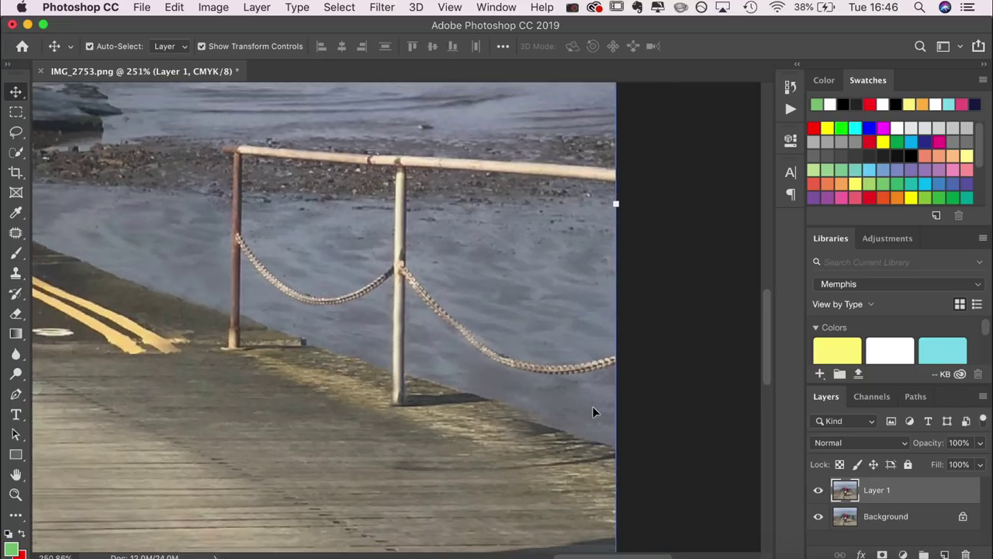
pyautogui.scroll(-5, 593, 407)
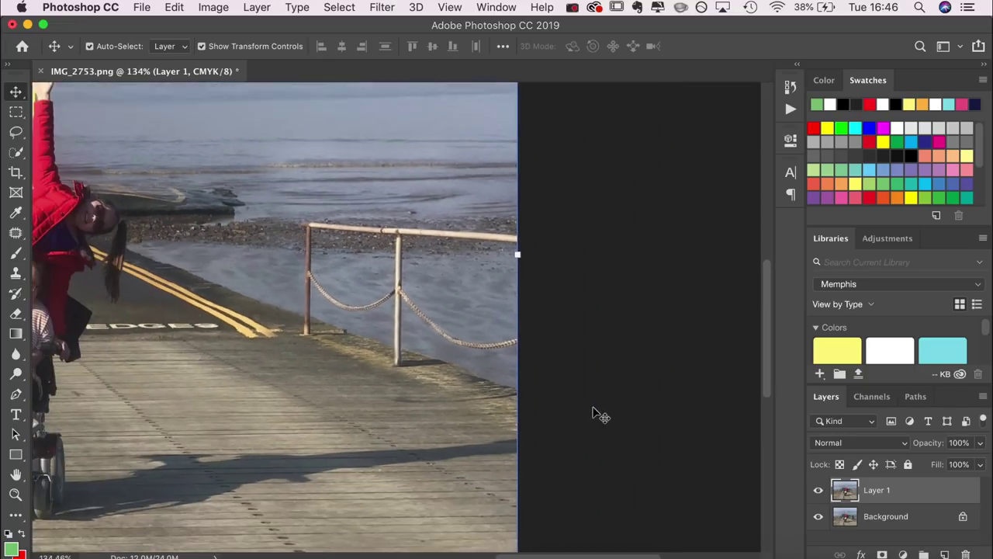
pyautogui.scroll(-2, 596, 413)
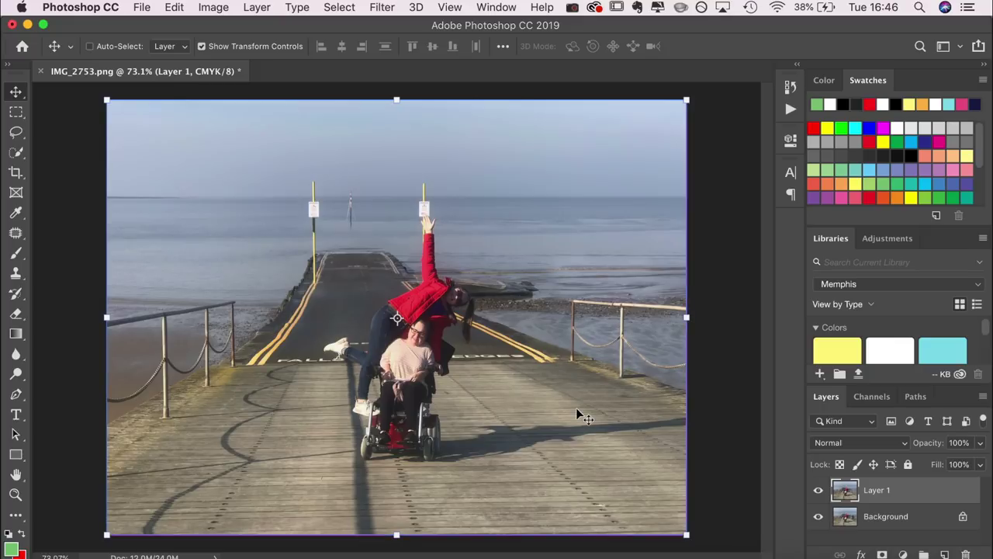
pyautogui.press('super+Tab')
pyautogui.press('Left')
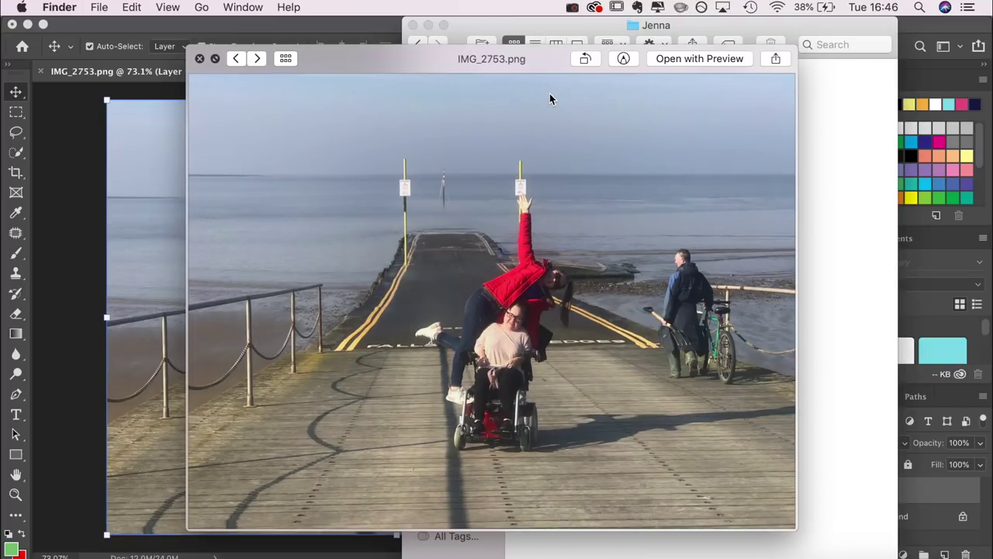
pyautogui.press('Right')
pyautogui.press('Left')
pyautogui.press('Right')
pyautogui.press('Left')
pyautogui.press('Right')
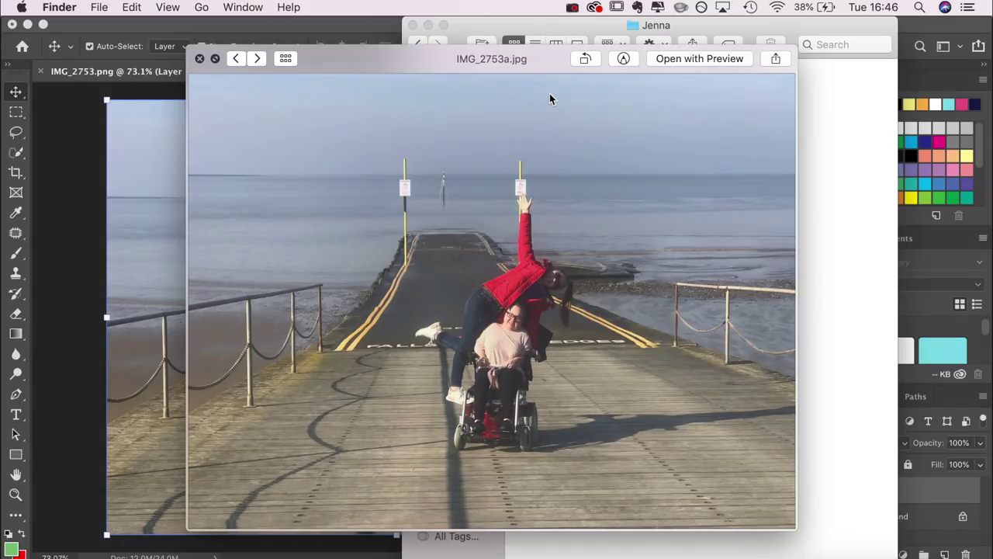
pyautogui.press('Left')
pyautogui.press('Right')
pyautogui.press('Left')
pyautogui.press('Right')
pyautogui.click(199, 58)
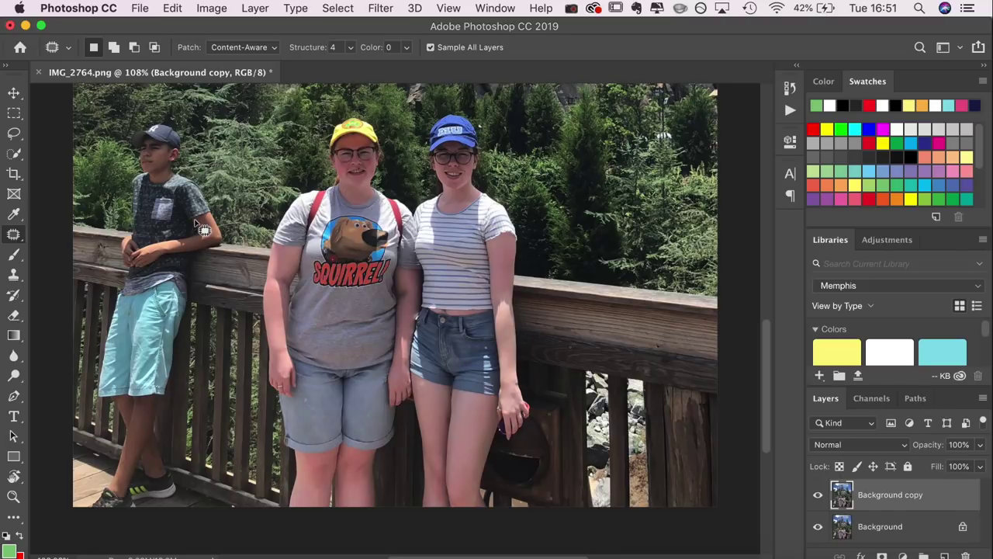
pyautogui.scroll(2, 202, 230)
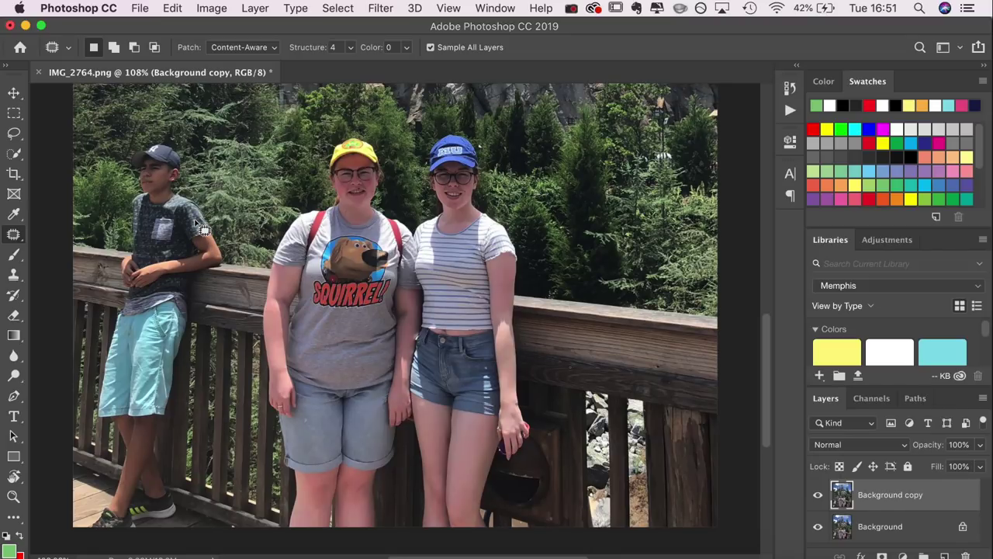
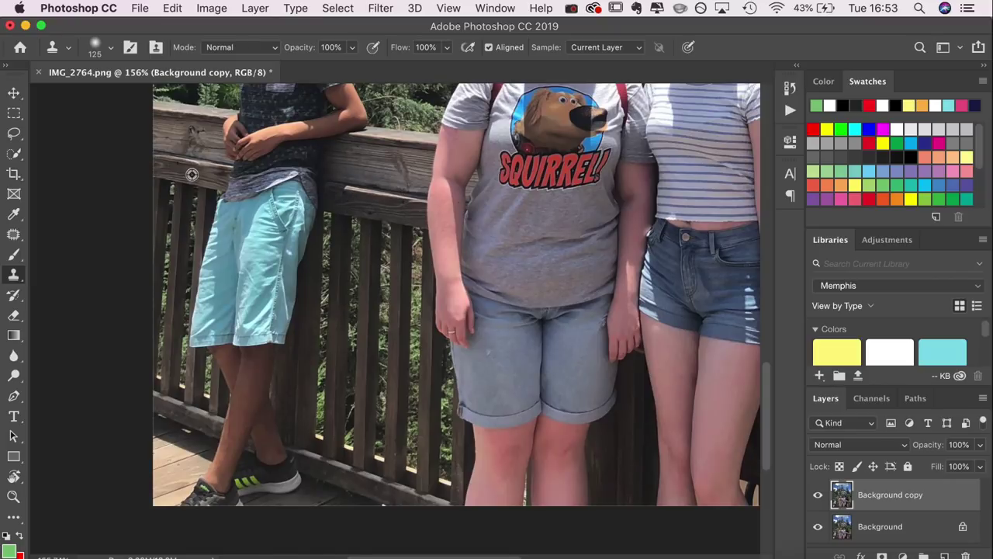
# Clone the lower railing board across the bystander's waist and shirt hem, undoing the misaligned strokes.
pyautogui.moveTo(218, 175)
pyautogui.mouseDown()
pyautogui.moveTo(248, 185)
pyautogui.moveTo(230, 179)
pyautogui.moveTo(295, 198)
pyautogui.moveTo(252, 185)
pyautogui.mouseUp()
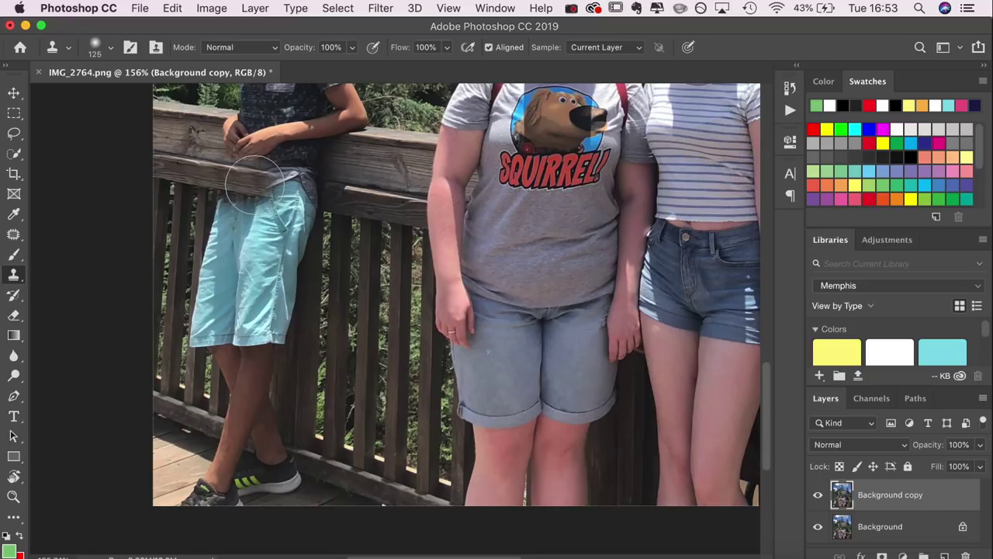
pyautogui.press('super+z')
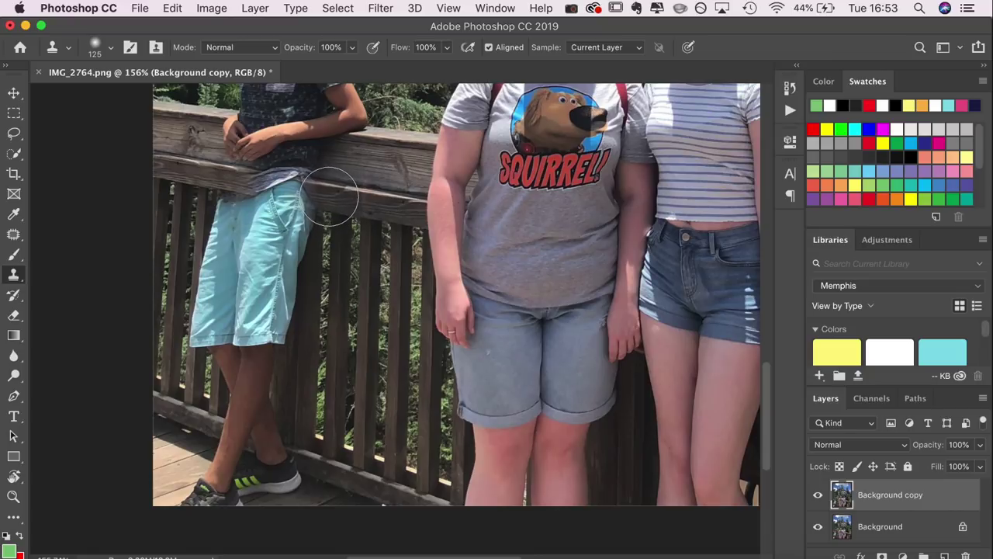
pyautogui.moveTo(344, 194)
pyautogui.mouseDown()
pyautogui.moveTo(328, 204)
pyautogui.moveTo(302, 193)
pyautogui.mouseUp()
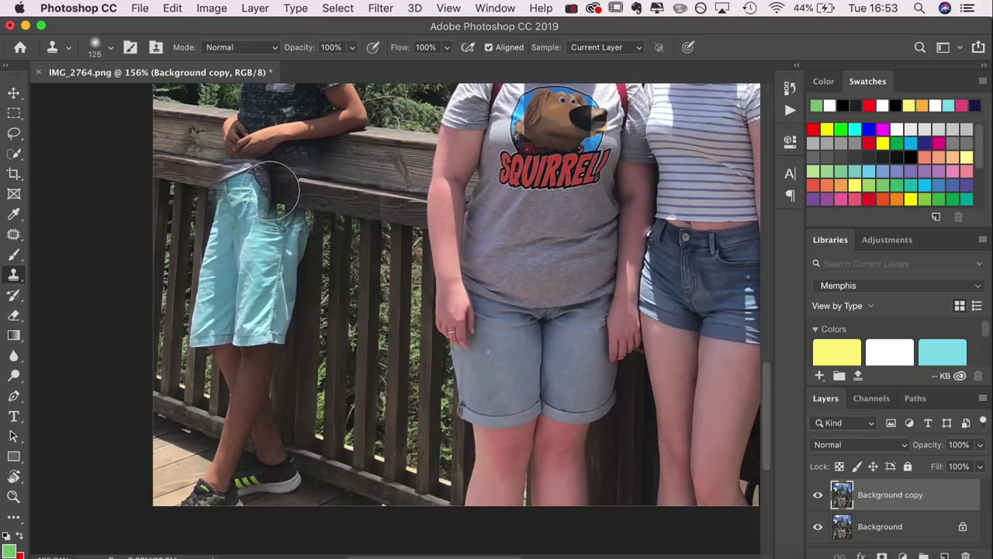
pyautogui.press('super+z')
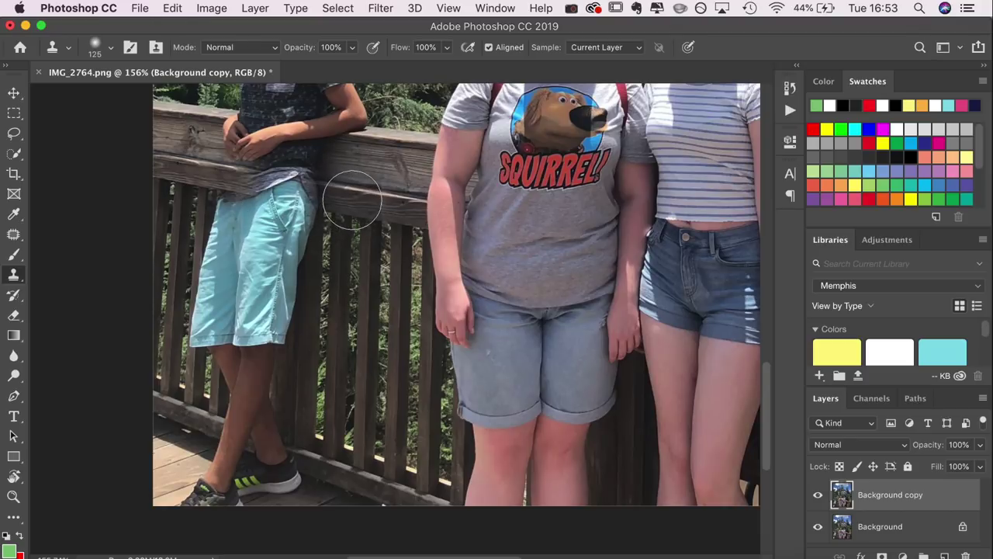
pyautogui.moveTo(355, 200)
pyautogui.mouseDown()
pyautogui.moveTo(310, 194)
pyautogui.moveTo(337, 194)
pyautogui.moveTo(307, 182)
pyautogui.moveTo(222, 185)
pyautogui.mouseUp()
pyautogui.press('super+z')
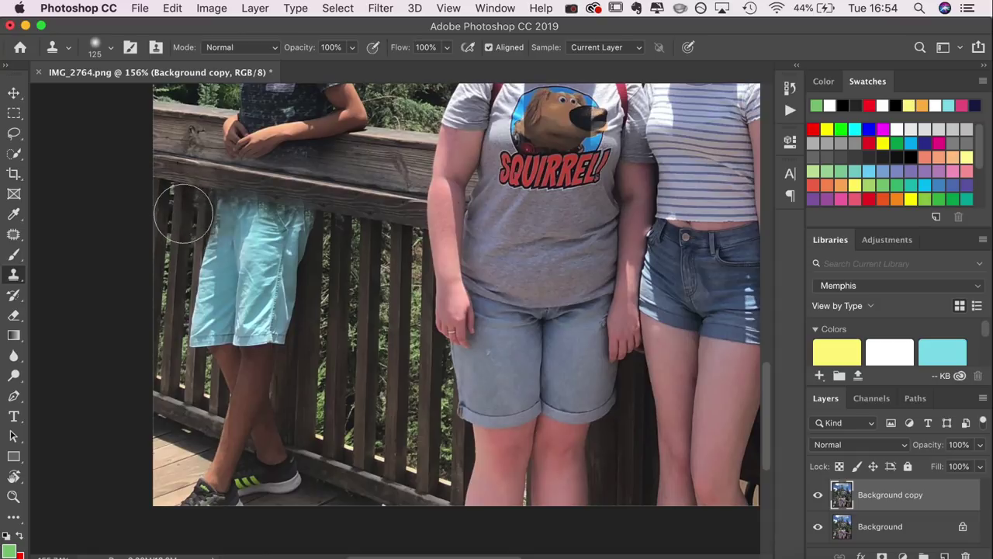
# Clone a clean fence slat over the outer edge of the turquoise shorts and tree foliage over the bystander's head.
pyautogui.keyDown('alt'); pyautogui.click(182, 196); pyautogui.keyUp('alt')
pyautogui.moveTo(204, 195)
pyautogui.mouseDown()
pyautogui.moveTo(229, 207)
pyautogui.moveTo(202, 201)
pyautogui.moveTo(210, 195)
pyautogui.moveTo(192, 344)
pyautogui.moveTo(200, 268)
pyautogui.moveTo(194, 313)
pyautogui.mouseUp()
pyautogui.scroll(8, 194, 314)
pyautogui.moveTo(233, 263)
pyautogui.mouseDown()
pyautogui.moveTo(203, 264)
pyautogui.moveTo(252, 264)
pyautogui.moveTo(217, 226)
pyautogui.mouseUp()
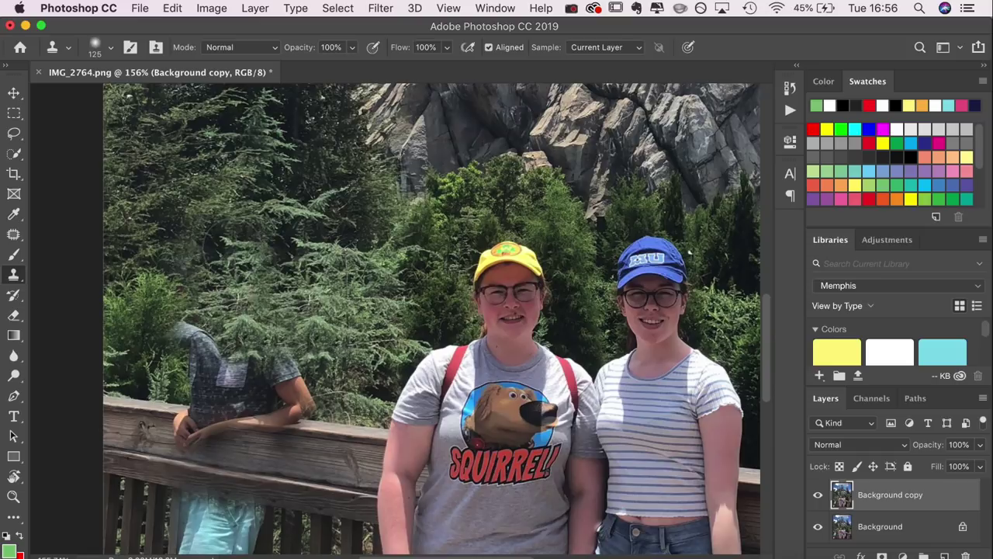
# Clone darker tree foliage over the repeated branches above the bystander's shoulder.
pyautogui.scroll(-5, 326, 295)
pyautogui.hscroll(-1, 325, 295)
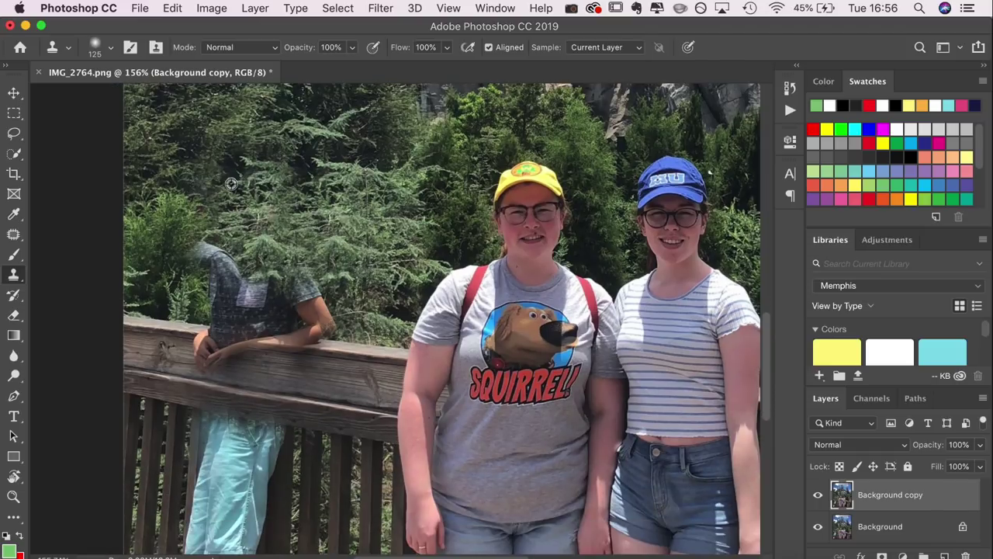
pyautogui.keyDown('alt'); pyautogui.click(207, 163); pyautogui.keyUp('alt')
pyautogui.click(265, 175)
pyautogui.click(239, 178)
pyautogui.click(237, 181)
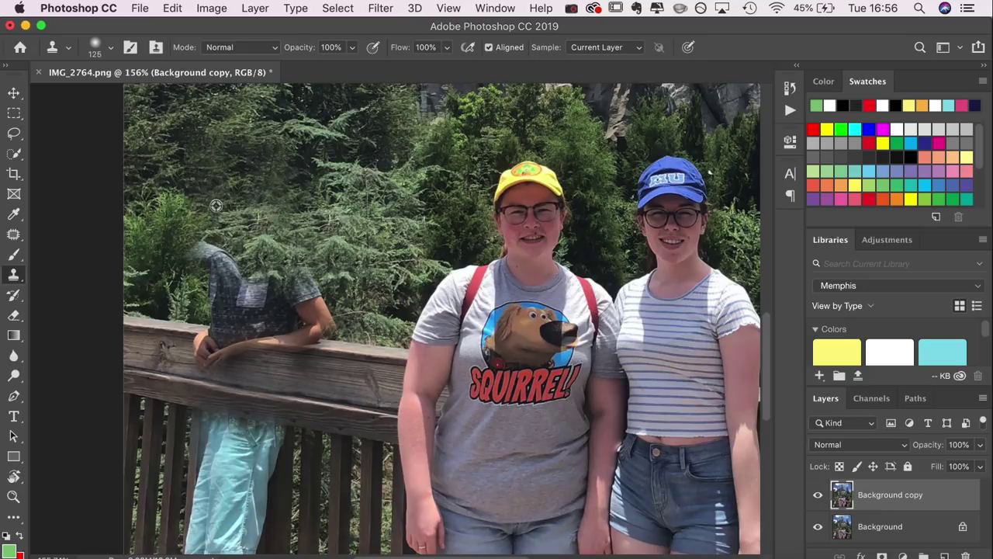
# Clone the green bush beside the bystander over the shoulder, shirt and upper arm.
pyautogui.keyDown('alt'); pyautogui.click(164, 228); pyautogui.keyUp('alt')
pyautogui.click(203, 252)
pyautogui.click(217, 270)
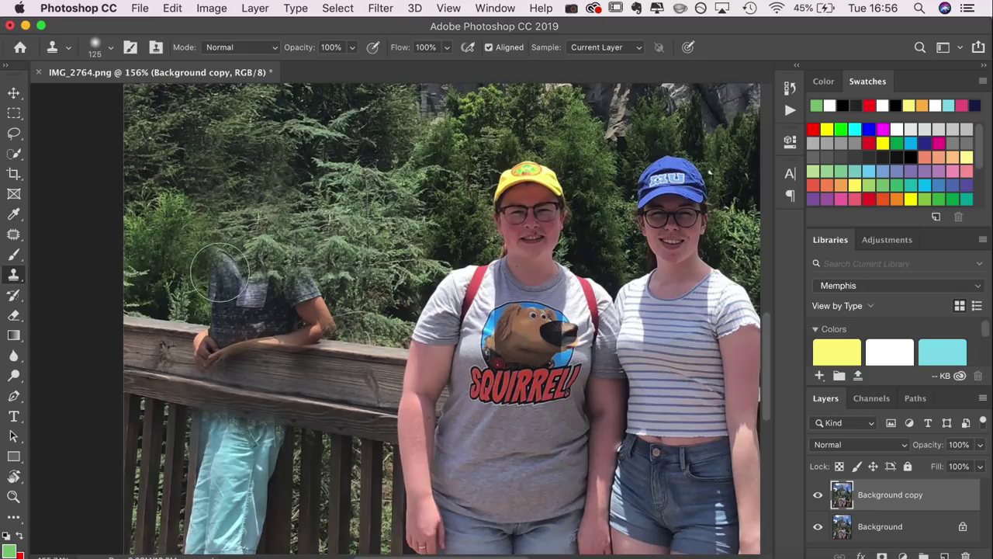
pyautogui.click(221, 288)
pyautogui.moveTo(221, 293)
pyautogui.mouseDown()
pyautogui.moveTo(240, 265)
pyautogui.moveTo(252, 294)
pyautogui.moveTo(293, 298)
pyautogui.moveTo(309, 272)
pyautogui.mouseUp()
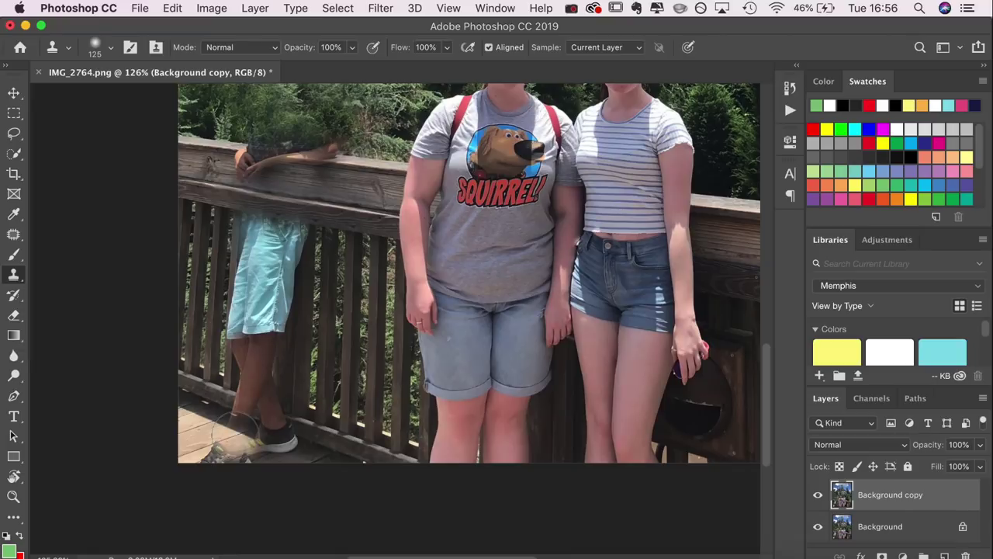
# Clone sunlit decking over the bystander's shoes and reduce the brush size to 80.
pyautogui.moveTo(232, 454)
pyautogui.mouseDown()
pyautogui.moveTo(222, 443)
pyautogui.moveTo(224, 473)
pyautogui.moveTo(260, 449)
pyautogui.moveTo(286, 461)
pyautogui.mouseUp()
pyautogui.moveTo(198, 454)
pyautogui.mouseDown()
pyautogui.moveTo(251, 455)
pyautogui.moveTo(238, 457)
pyautogui.mouseUp()
pyautogui.press('[')
pyautogui.press('[')
pyautogui.press('[')
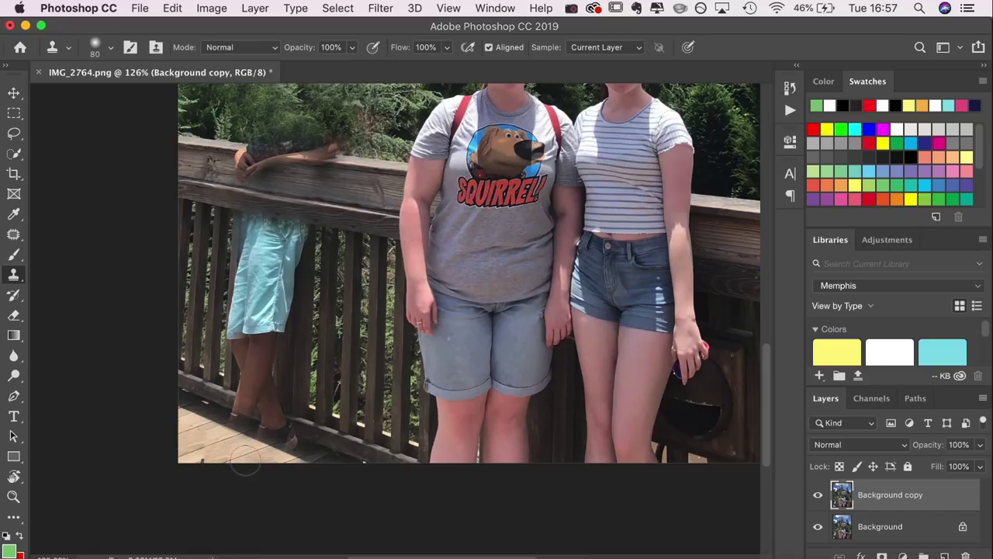
# Patch the leftover shoe fragment at the bottom edge of the deck with plain planks and deselect.
pyautogui.scroll(6, 184, 472)
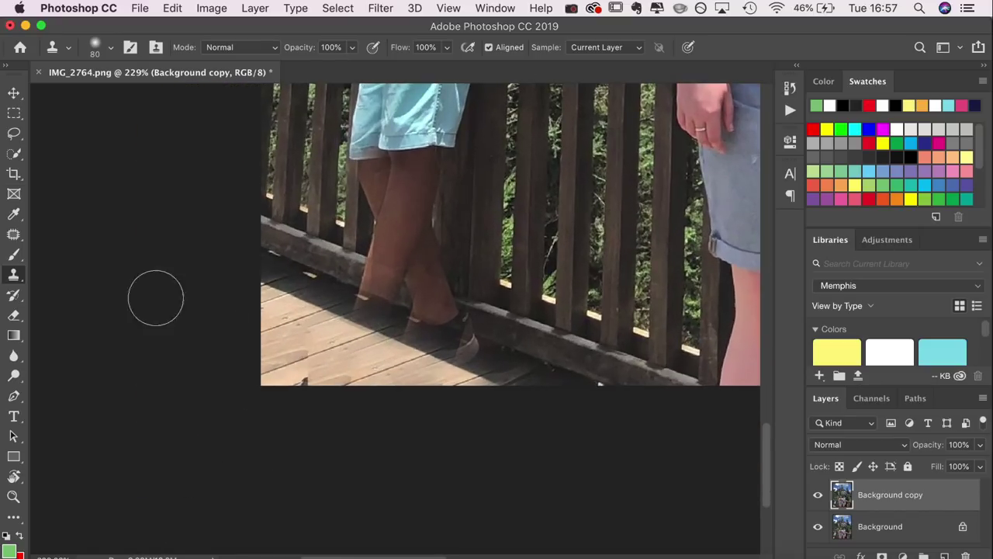
pyautogui.press('j')
pyautogui.moveTo(315, 334); pyautogui.dragTo(314, 364)
pyautogui.moveTo(308, 355)
pyautogui.mouseDown()
pyautogui.moveTo(392, 365)
pyautogui.moveTo(359, 376)
pyautogui.mouseUp()
pyautogui.press('cmd+d')
pyautogui.click(295, 402)
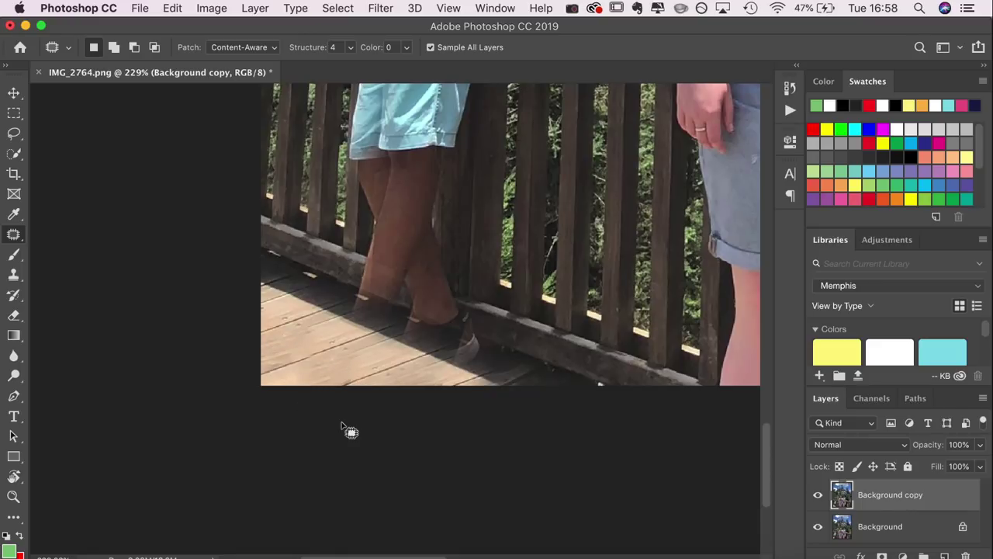
# Clone the deck edge, bottom fence rail and slats over the bystander's feet and legs.
pyautogui.scroll(3, 342, 424)
pyautogui.hscroll(2, 342, 423)
pyautogui.press('s')
pyautogui.keyDown('alt'); pyautogui.click(405, 412); pyautogui.keyUp('alt')
pyautogui.moveTo(445, 421)
pyautogui.mouseDown()
pyautogui.moveTo(319, 350)
pyautogui.moveTo(302, 233)
pyautogui.moveTo(314, 124)
pyautogui.mouseUp()
pyautogui.scroll(2, 315, 124)
pyautogui.scroll(4, 311, 241)
pyautogui.moveTo(310, 237)
pyautogui.mouseDown()
pyautogui.moveTo(318, 458)
pyautogui.moveTo(335, 504)
pyautogui.mouseUp()
# Clone neighbouring fence slats and greenery over the turquoise shorts down to the bottom rail.
pyautogui.scroll(-5, 339, 302)
pyautogui.moveTo(339, 302)
pyautogui.mouseDown()
pyautogui.moveTo(372, 291)
pyautogui.moveTo(342, 323)
pyautogui.moveTo(361, 237)
pyautogui.mouseUp()
pyautogui.scroll(5, 368, 364)
pyautogui.moveTo(370, 372); pyautogui.dragTo(365, 283)
pyautogui.keyDown('alt'); pyautogui.click(464, 338); pyautogui.keyUp('alt')
pyautogui.moveTo(425, 306); pyautogui.dragTo(428, 281)
pyautogui.moveTo(427, 282); pyautogui.dragTo(421, 515)
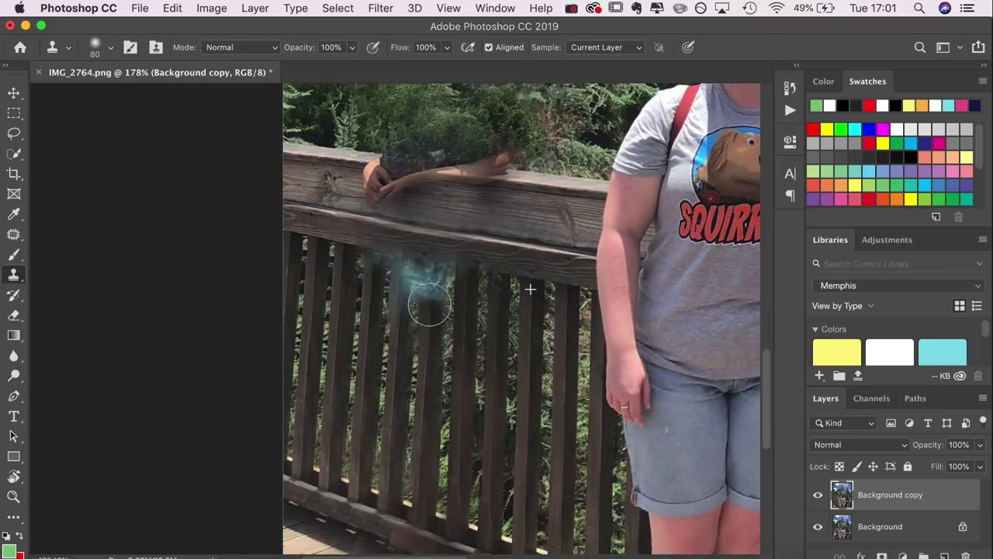
# Undo the last slat stroke and clone clean slat tops over the leftover blue patches beneath the lower railing board.
pyautogui.press('super+z')
pyautogui.keyDown('alt'); pyautogui.click(533, 284); pyautogui.keyUp('alt')
pyautogui.keyDown('alt'); pyautogui.click(468, 280); pyautogui.keyUp('alt')
pyautogui.moveTo(406, 268)
pyautogui.mouseDown()
pyautogui.moveTo(397, 350)
pyautogui.moveTo(374, 259)
pyautogui.mouseUp()
pyautogui.click(373, 265)
pyautogui.keyDown('alt'); pyautogui.click(362, 256); pyautogui.keyUp('alt')
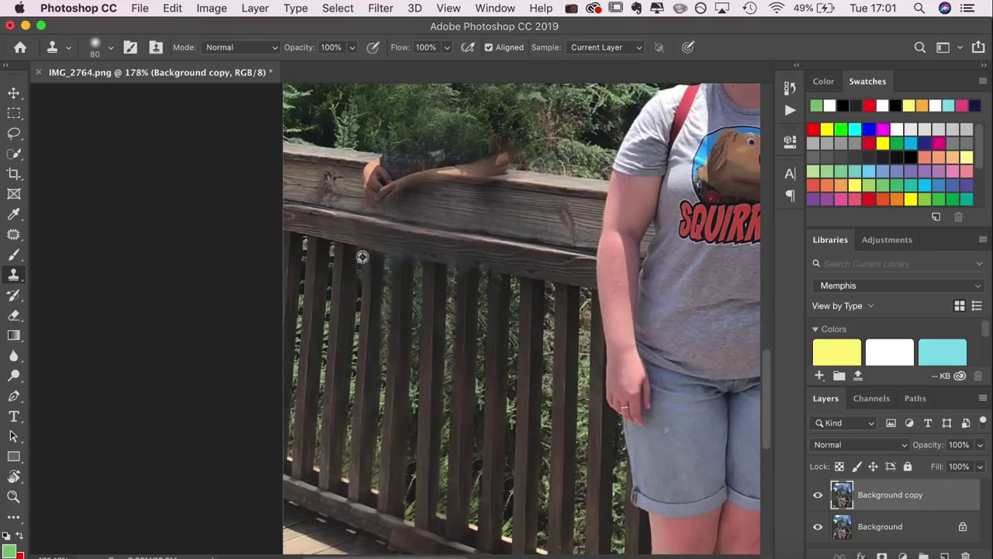
pyautogui.click(401, 262)
# Clone railing wood over the bystander's forearm resting on the top board.
pyautogui.scroll(3, 436, 264)
pyautogui.keyDown('alt'); pyautogui.click(321, 265); pyautogui.keyUp('alt')
pyautogui.keyDown('alt'); pyautogui.click(501, 285); pyautogui.keyUp('alt')
pyautogui.moveTo(448, 277)
pyautogui.mouseDown()
pyautogui.moveTo(357, 277)
pyautogui.moveTo(479, 288)
pyautogui.moveTo(461, 289)
pyautogui.mouseUp()
# Clone the top board's edge and wood grain over the remaining hand and arm, undoing the misplaced stamp.
pyautogui.keyDown('alt'); pyautogui.click(275, 255); pyautogui.keyUp('alt')
pyautogui.click(356, 271)
pyautogui.press('super+z')
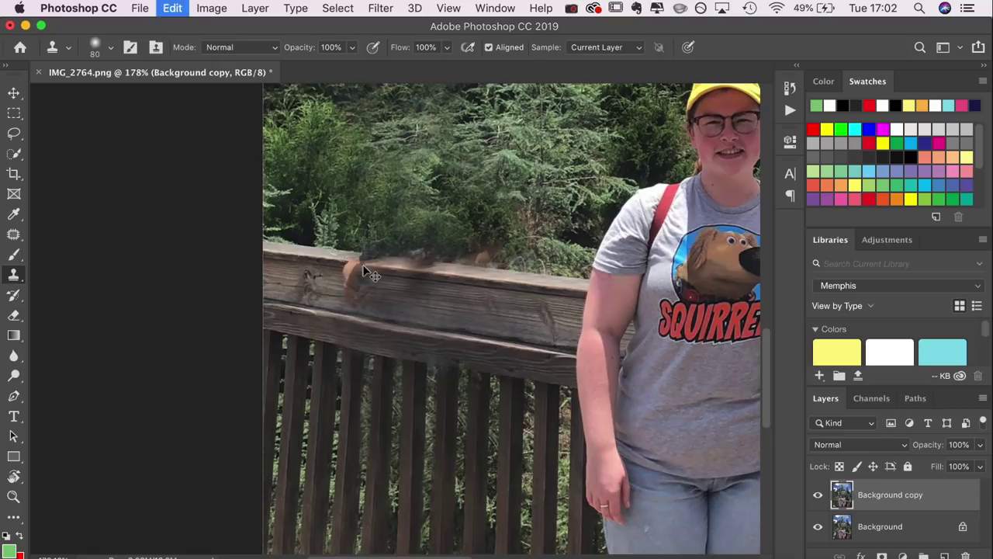
pyautogui.click(173, 9)
pyautogui.click(190, 40)
pyautogui.click(361, 271)
pyautogui.moveTo(365, 264)
pyautogui.mouseDown()
pyautogui.moveTo(421, 270)
pyautogui.moveTo(439, 291)
pyautogui.moveTo(426, 282)
pyautogui.mouseUp()
pyautogui.keyDown('alt'); pyautogui.click(483, 291); pyautogui.keyUp('alt')
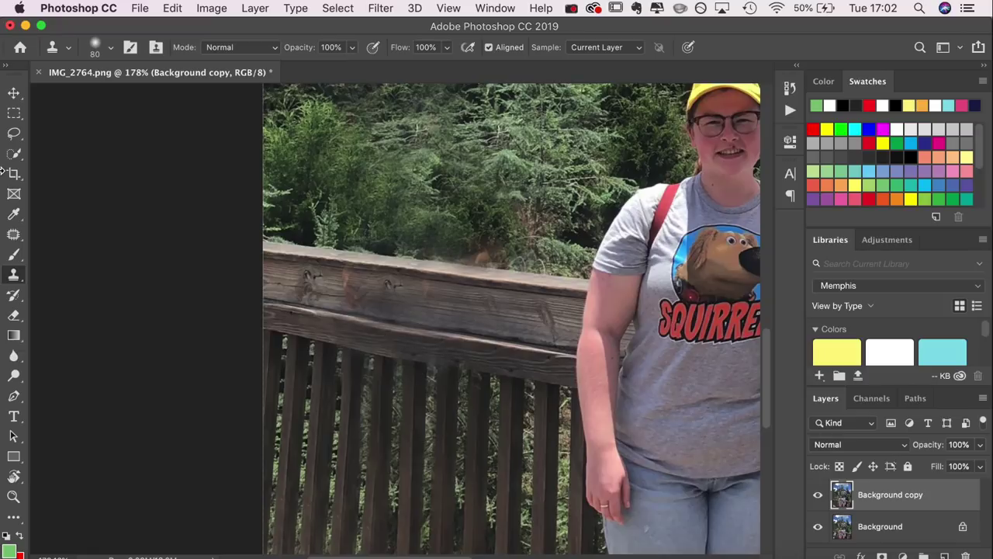
# Patch the reddish hand remnant between the two wood knots on the top railing board with clean wood.
pyautogui.click(14, 236)
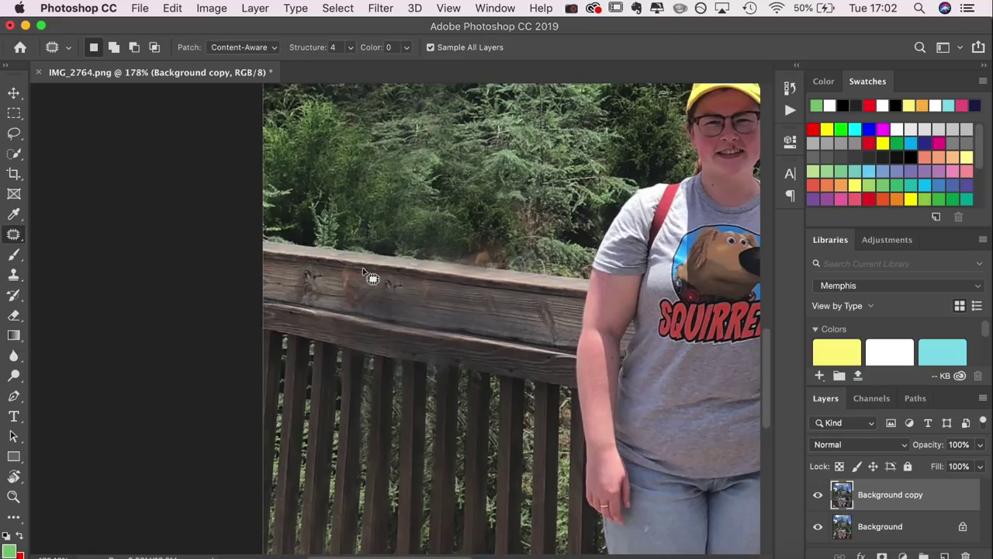
pyautogui.moveTo(372, 320); pyautogui.dragTo(353, 264)
pyautogui.moveTo(469, 278); pyautogui.dragTo(475, 305)
pyautogui.click(411, 288)
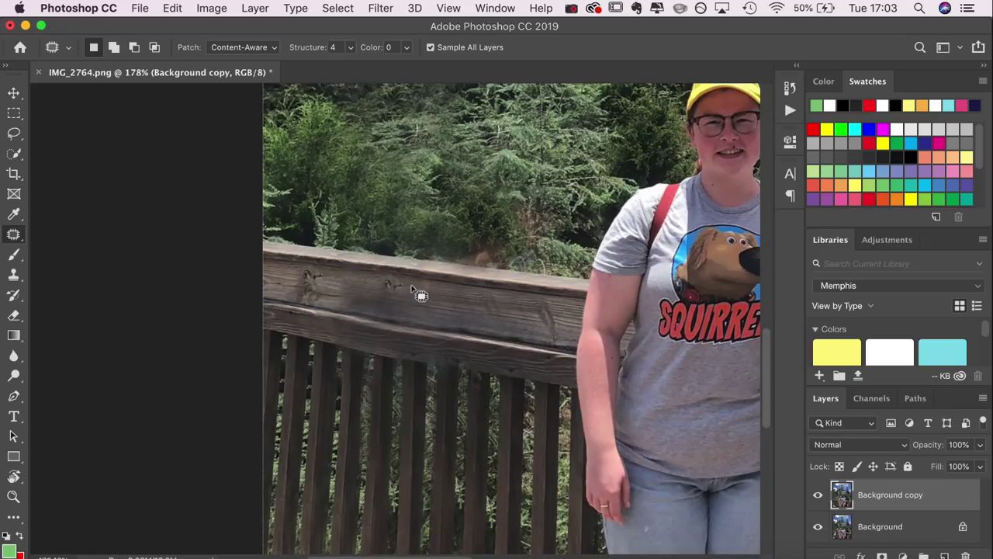
# Patch the duplicated wood knot on the top railing board with plain wood grain.
pyautogui.moveTo(396, 295); pyautogui.dragTo(462, 304)
pyautogui.moveTo(416, 317)
pyautogui.mouseDown()
pyautogui.moveTo(508, 321)
pyautogui.moveTo(494, 317)
pyautogui.mouseUp()
pyautogui.click(481, 308)
pyautogui.press('super+z')
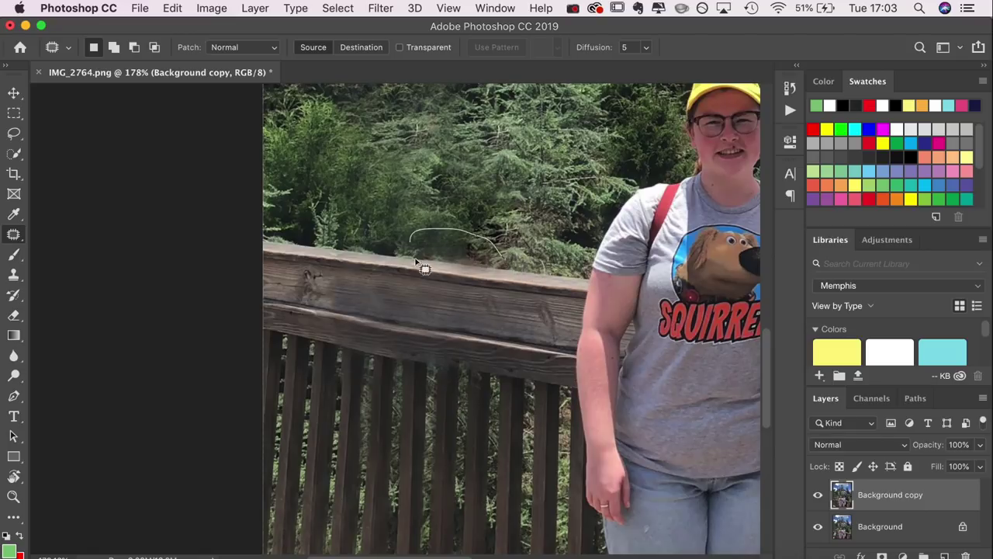
# With the Patch tool in Normal mode, replace the blurry elbow remnant above the railing with nearby foliage and deselect.
pyautogui.moveTo(487, 276); pyautogui.dragTo(578, 281)
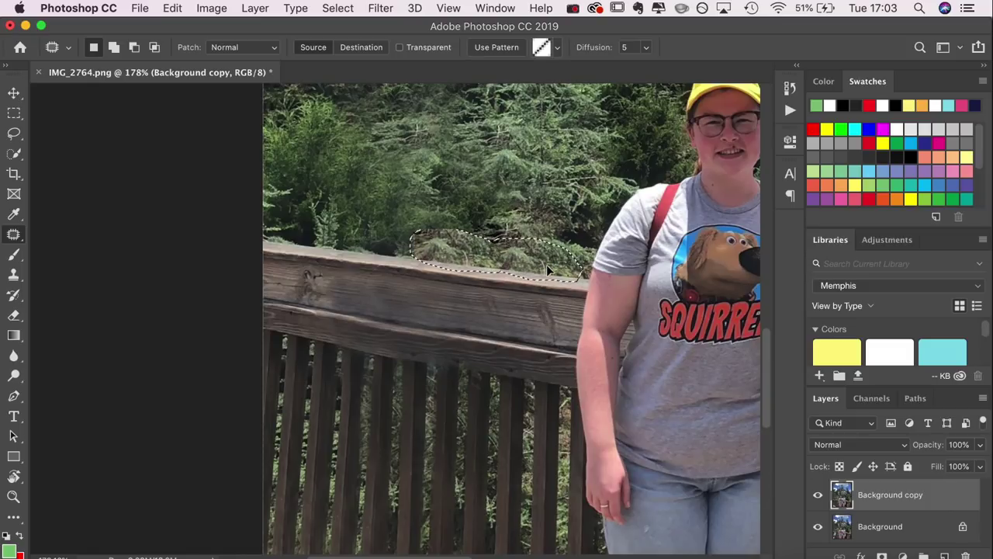
pyautogui.moveTo(547, 266); pyautogui.dragTo(553, 250)
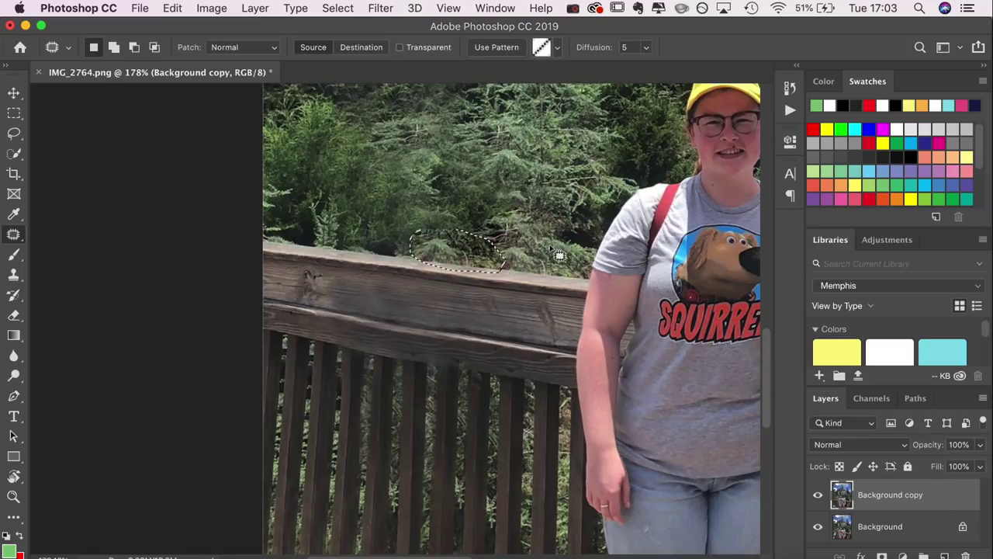
pyautogui.press('super+d')
pyautogui.scroll(-8, 558, 256)
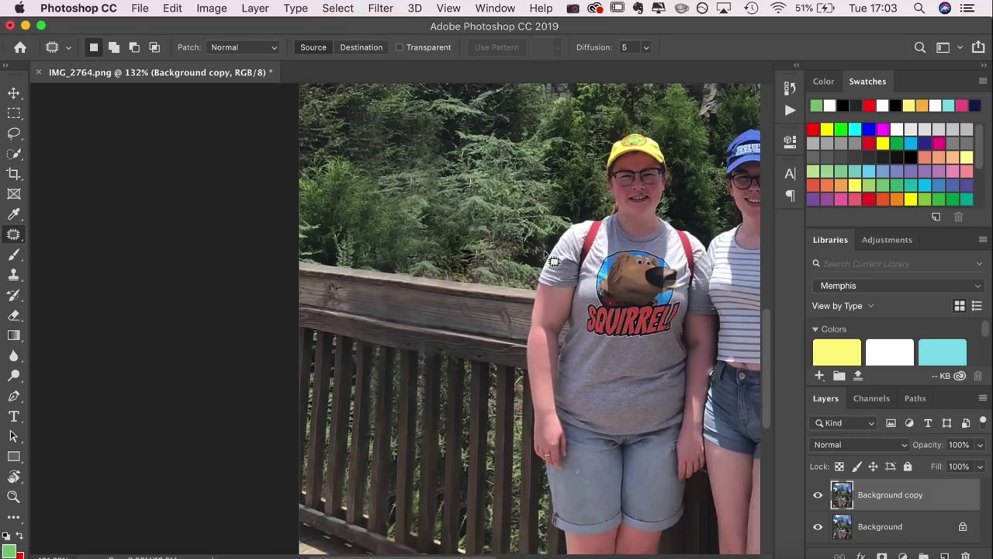
pyautogui.scroll(-4, 552, 260)
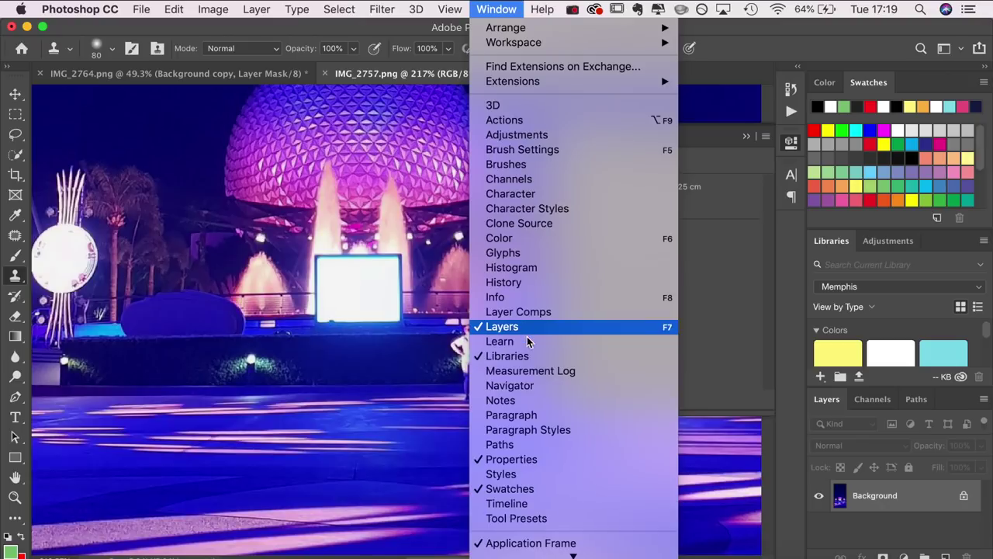
# In IMG_2757.png, show the Clone Source settings and clone the matching hedge and ground light over the couple.
pyautogui.click(537, 223)
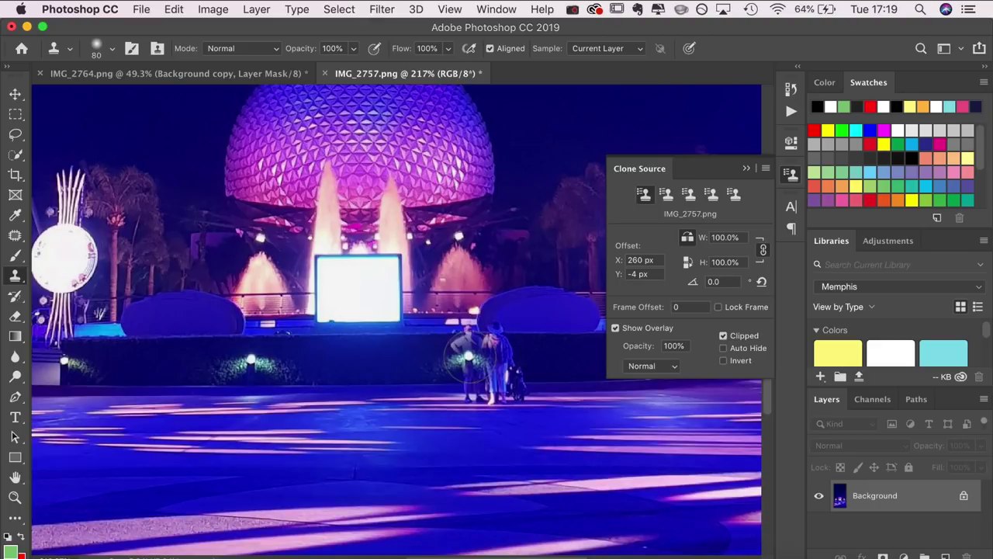
pyautogui.moveTo(468, 356)
pyautogui.mouseDown()
pyautogui.moveTo(536, 360)
pyautogui.moveTo(397, 366)
pyautogui.moveTo(508, 375)
pyautogui.mouseUp()
pyautogui.moveTo(513, 383)
pyautogui.mouseDown()
pyautogui.moveTo(466, 394)
pyautogui.moveTo(529, 398)
pyautogui.mouseUp()
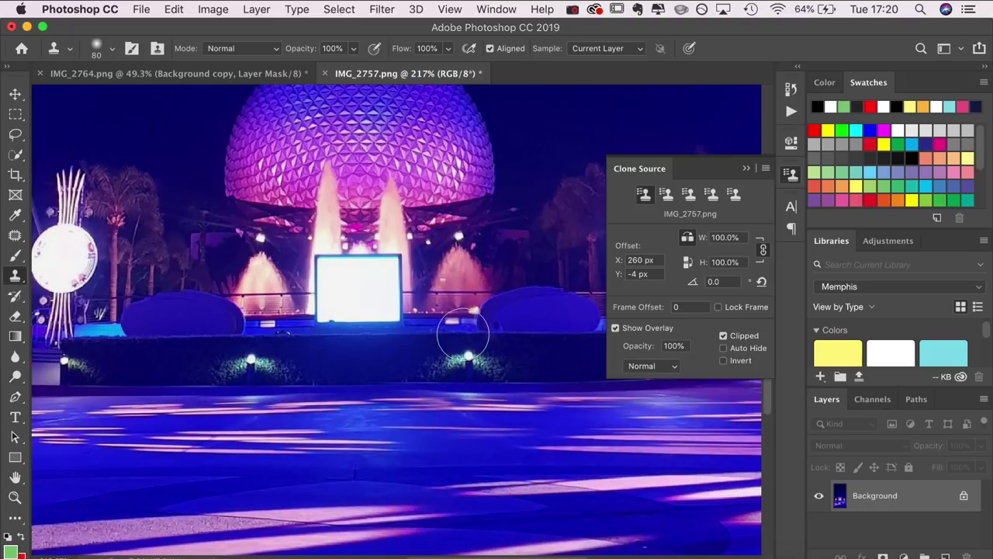
pyautogui.moveTo(458, 337); pyautogui.dragTo(508, 341)
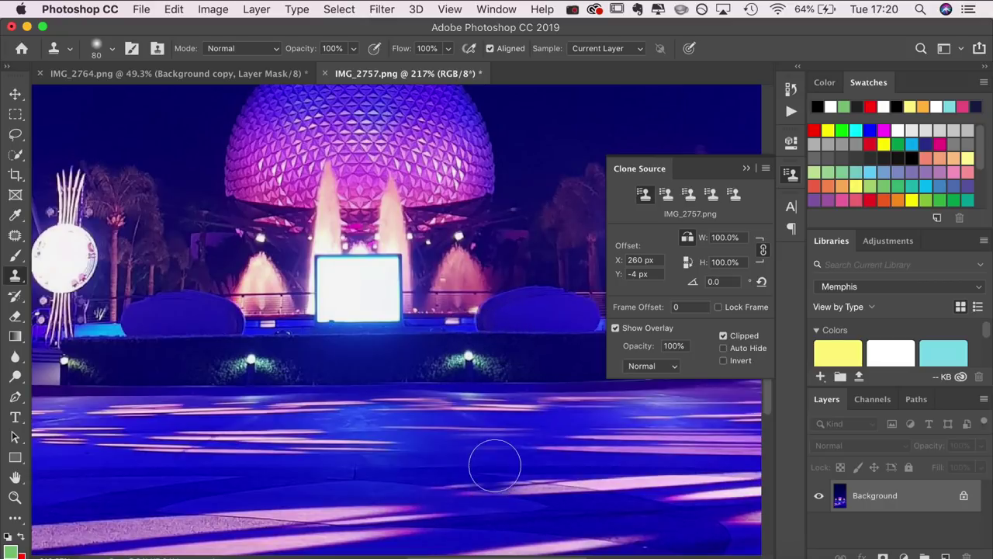
# Clone clean pavement along the base of the hedge to blend the ground, and save the photo.
pyautogui.keyDown('alt'); pyautogui.click(358, 391); pyautogui.keyUp('alt')
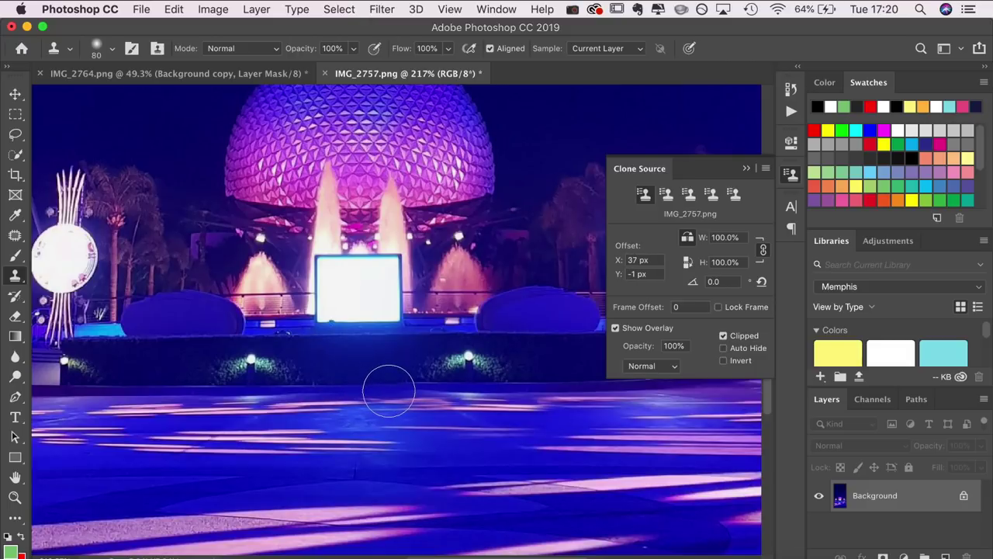
pyautogui.moveTo(389, 391); pyautogui.dragTo(436, 397)
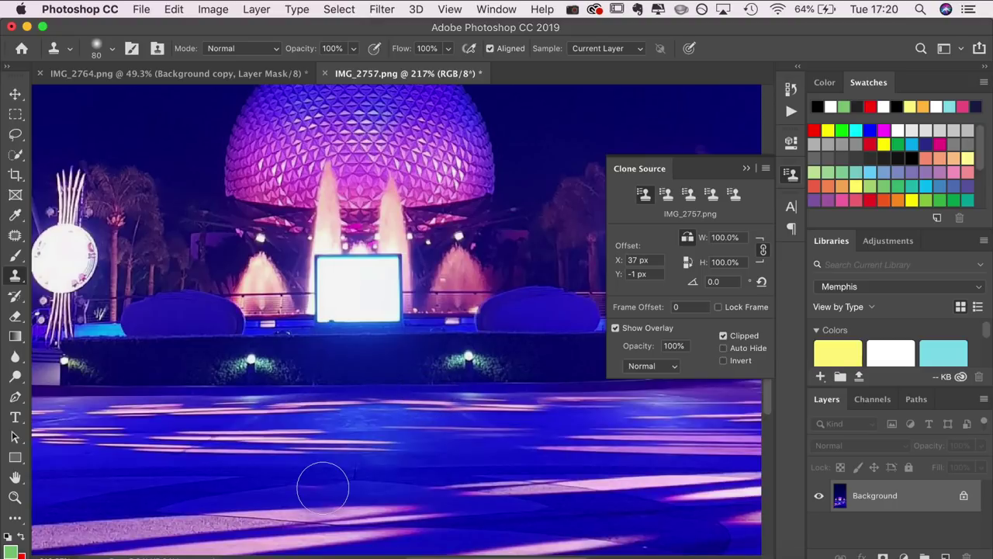
pyautogui.scroll(-5, 323, 487)
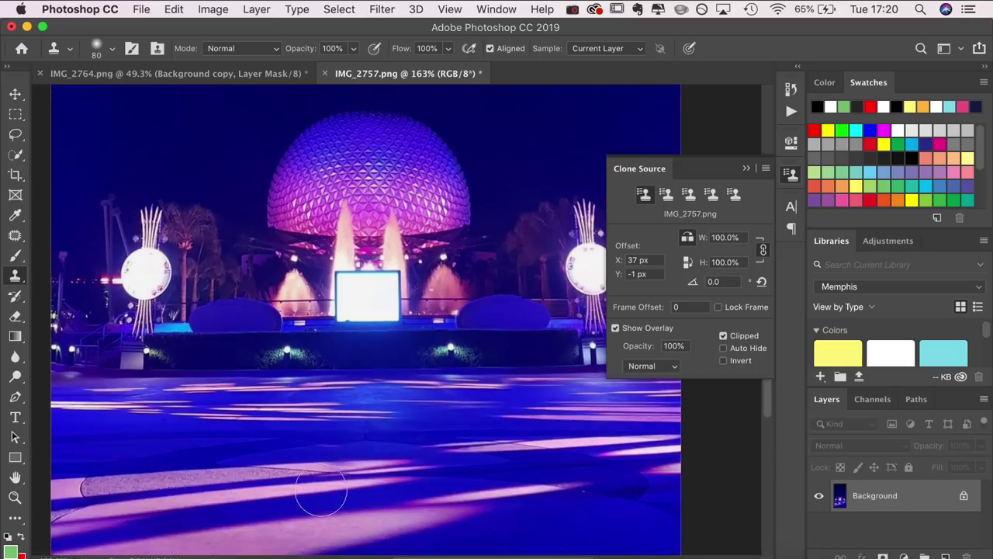
pyautogui.scroll(-3, 321, 489)
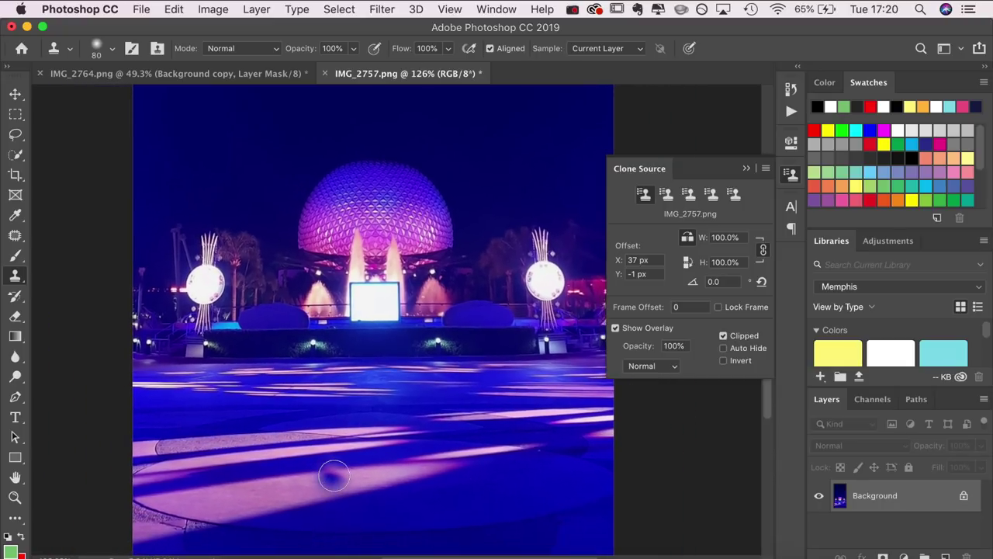
pyautogui.scroll(-3, 334, 474)
pyautogui.press('super+s')
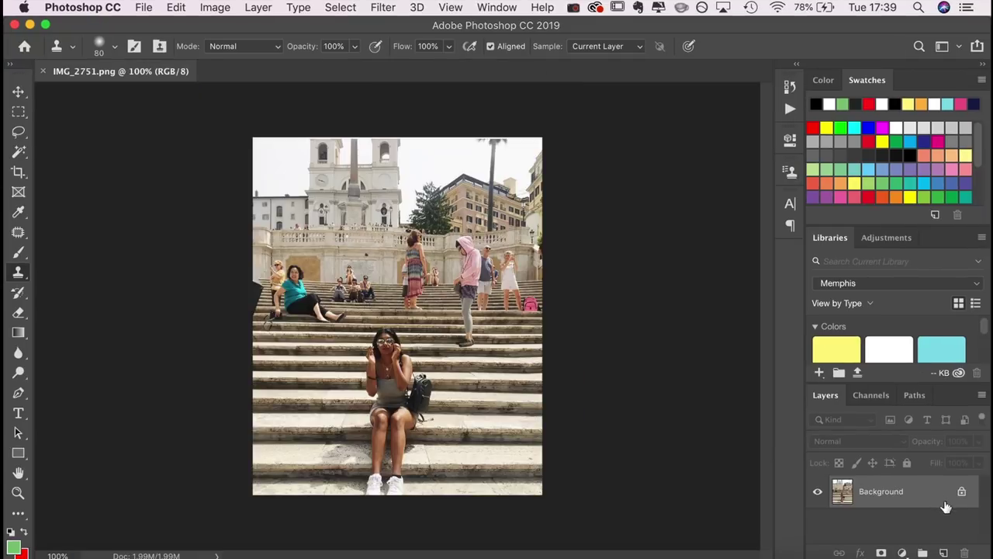
# Duplicate the Background layer of IMG_2751.png, the photo of the woman sitting on the stone steps.
pyautogui.moveTo(937, 495); pyautogui.dragTo(945, 552)
pyautogui.scroll(6, 288, 226)
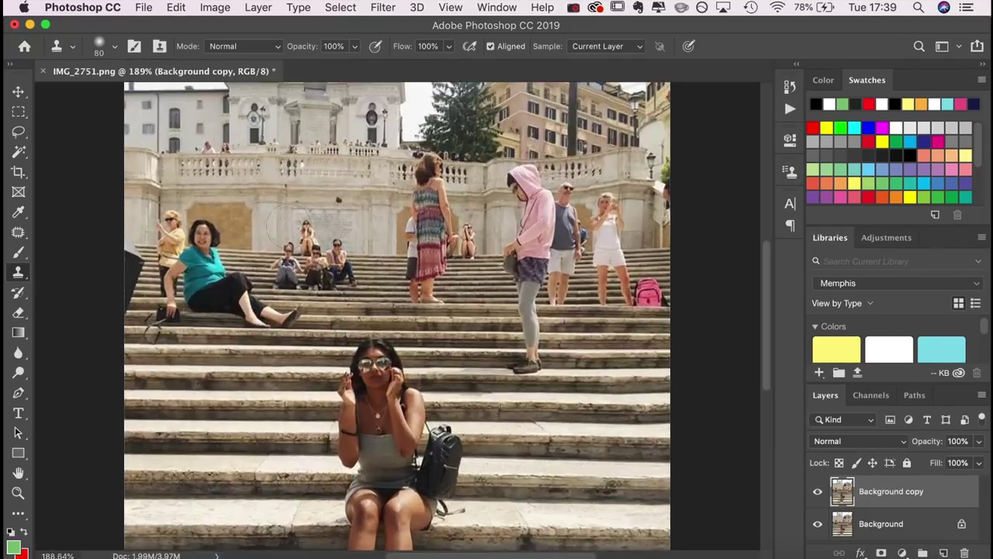
pyautogui.hscroll(-4, 289, 226)
pyautogui.scroll(3, 288, 226)
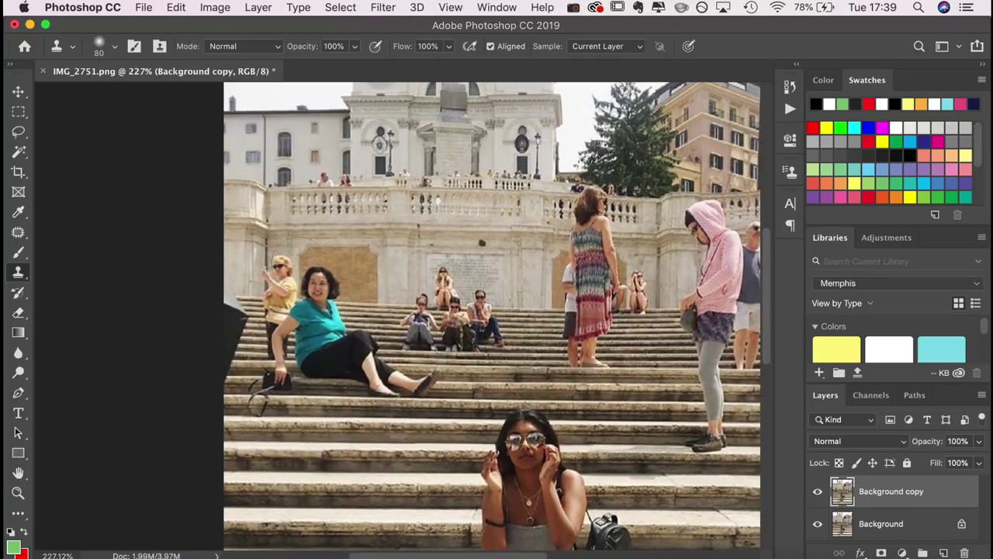
pyautogui.scroll(2, 319, 297)
pyautogui.scroll(2, 400, 308)
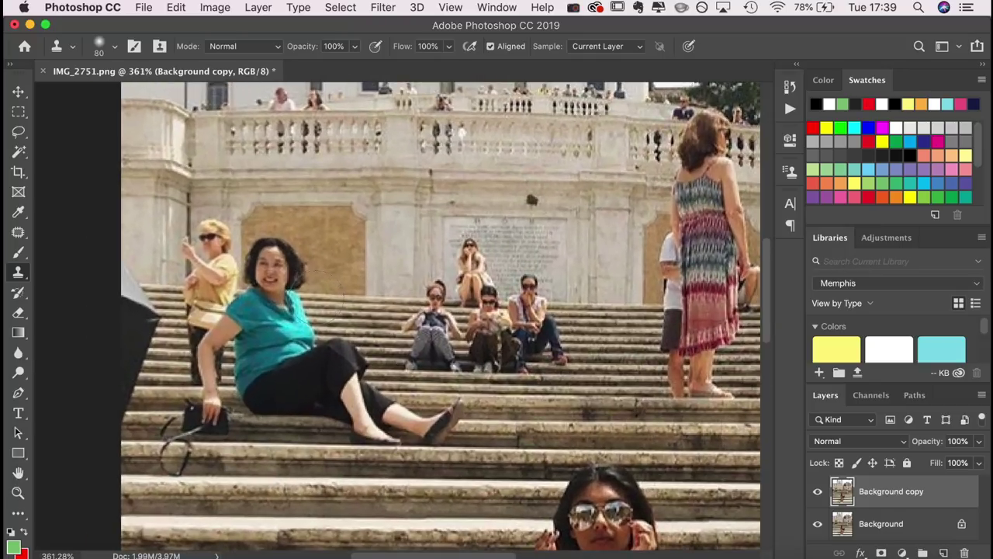
# Show the Clone Source settings and, with a 40 px Clone Stamp brush, clone wall over the side of the seated woman in teal's hair.
pyautogui.click(19, 269)
pyautogui.click(790, 171)
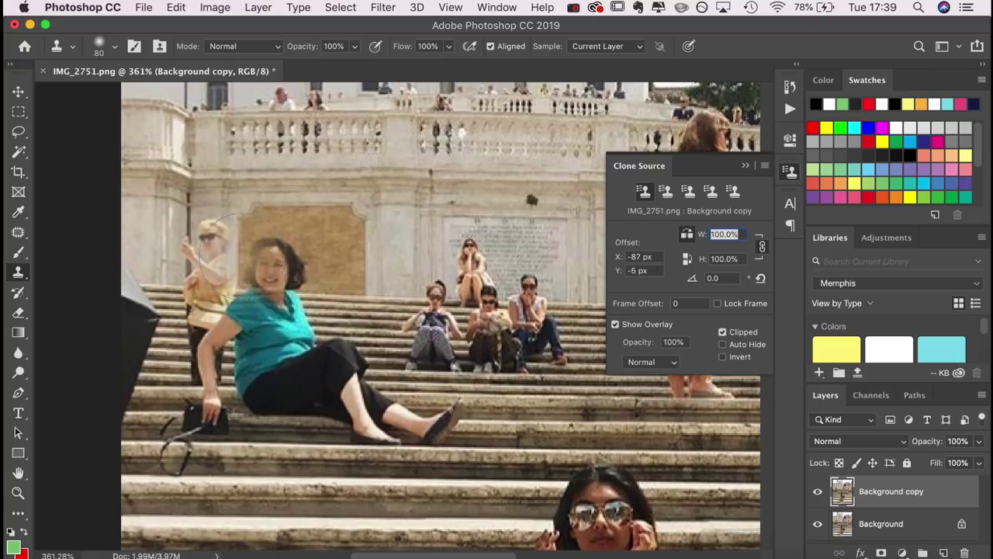
pyautogui.press('[')
pyautogui.press('[')
pyautogui.press('[')
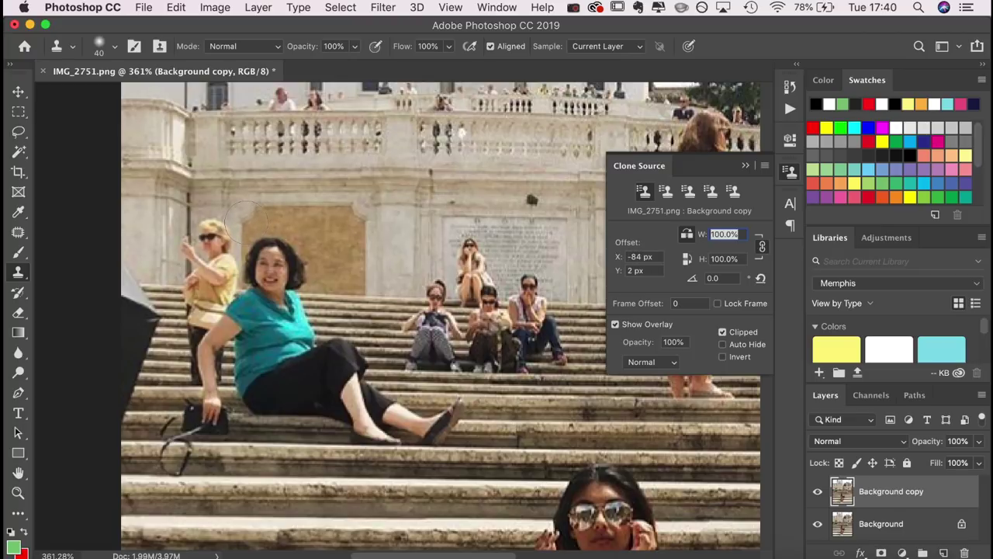
pyautogui.moveTo(241, 218); pyautogui.dragTo(237, 276)
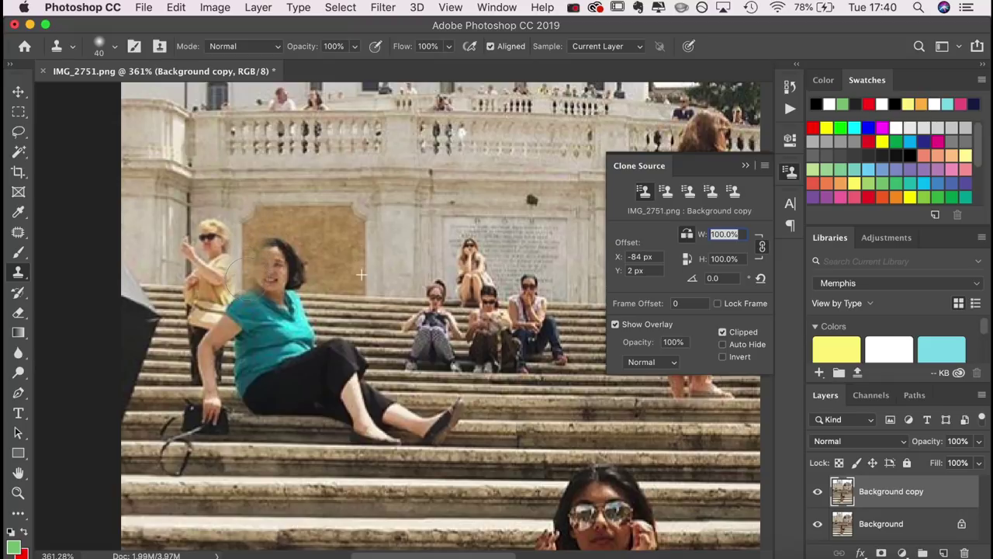
pyautogui.press('super+z')
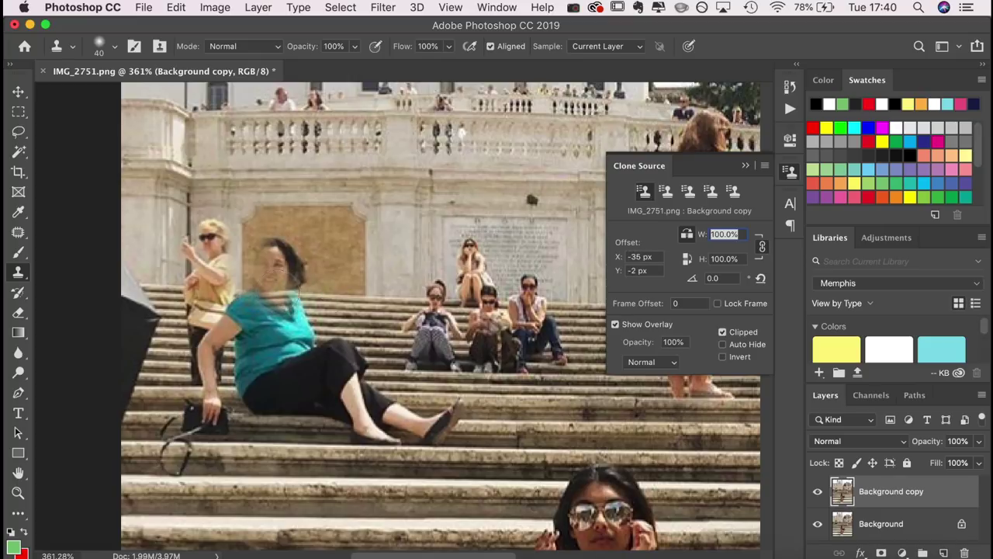
pyautogui.press('super+z')
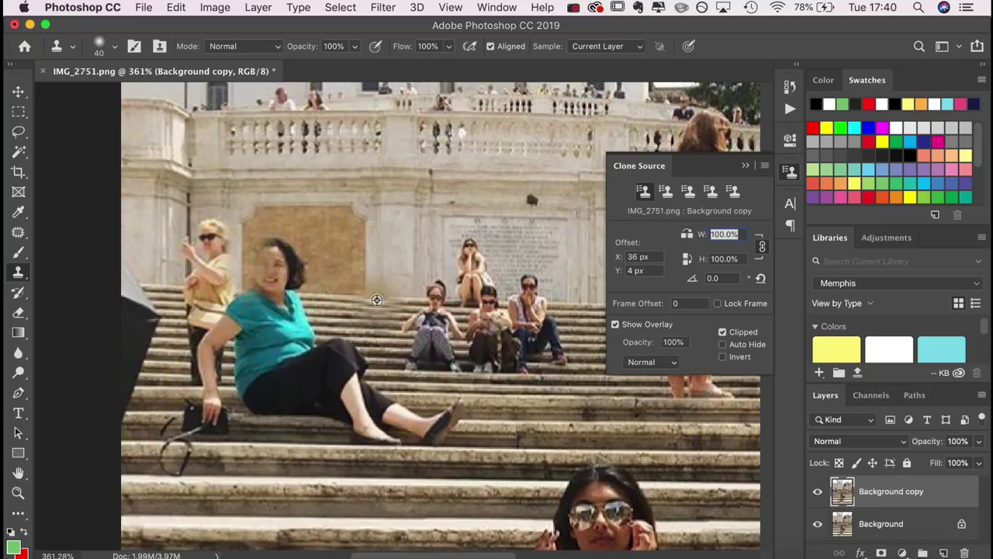
pyautogui.keyDown('alt'); pyautogui.click(318, 294); pyautogui.keyUp('alt')
pyautogui.moveTo(264, 284)
pyautogui.mouseDown()
pyautogui.moveTo(285, 293)
pyautogui.moveTo(265, 289)
pyautogui.mouseUp()
pyautogui.press('super+z')
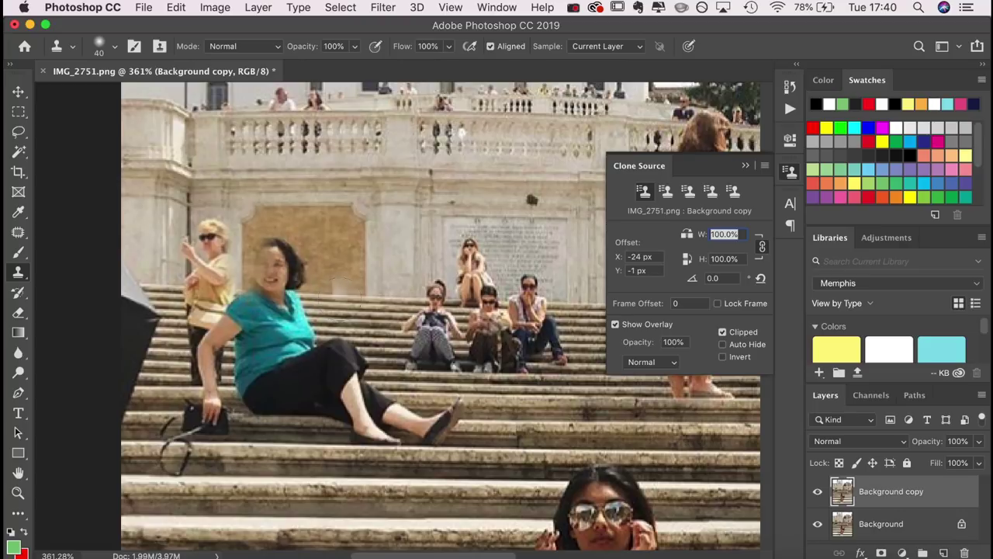
# Sample the clean wall and top steps nearby and clone them over the head, neck and shoulders of the woman in teal.
pyautogui.keyDown('alt'); pyautogui.click(344, 295); pyautogui.keyUp('alt')
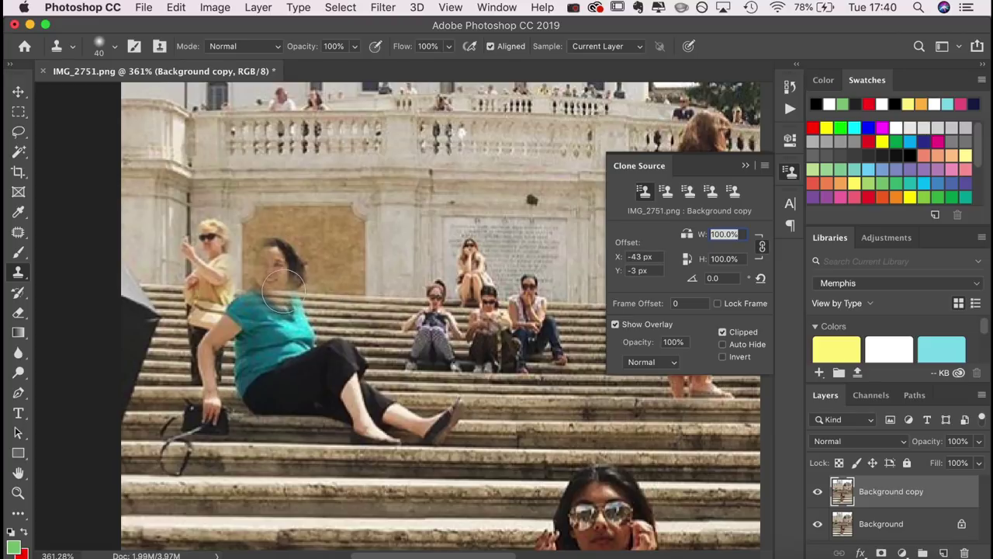
pyautogui.moveTo(293, 291)
pyautogui.mouseDown()
pyautogui.moveTo(264, 307)
pyautogui.moveTo(289, 254)
pyautogui.mouseUp()
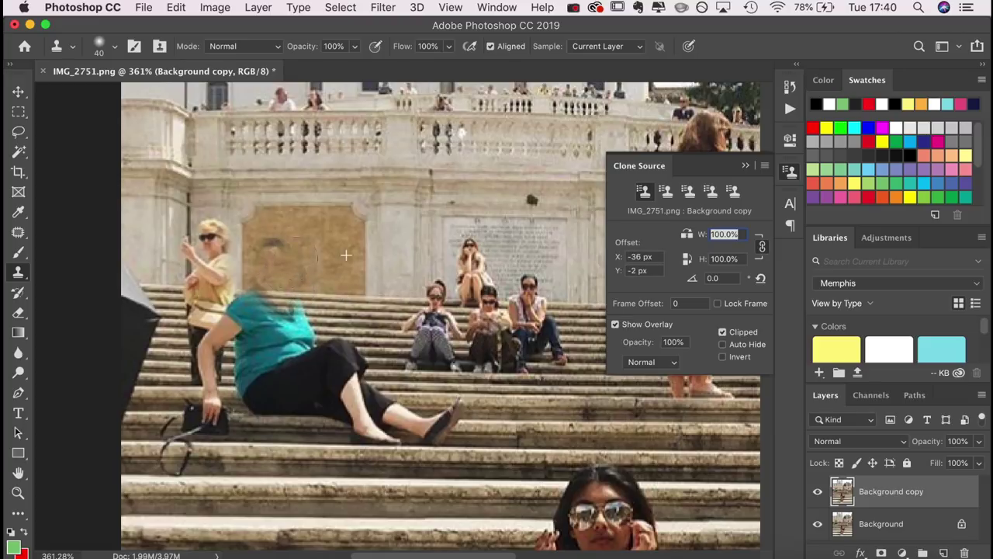
pyautogui.press('super+z')
pyautogui.press('super+z')
pyautogui.press('super+z')
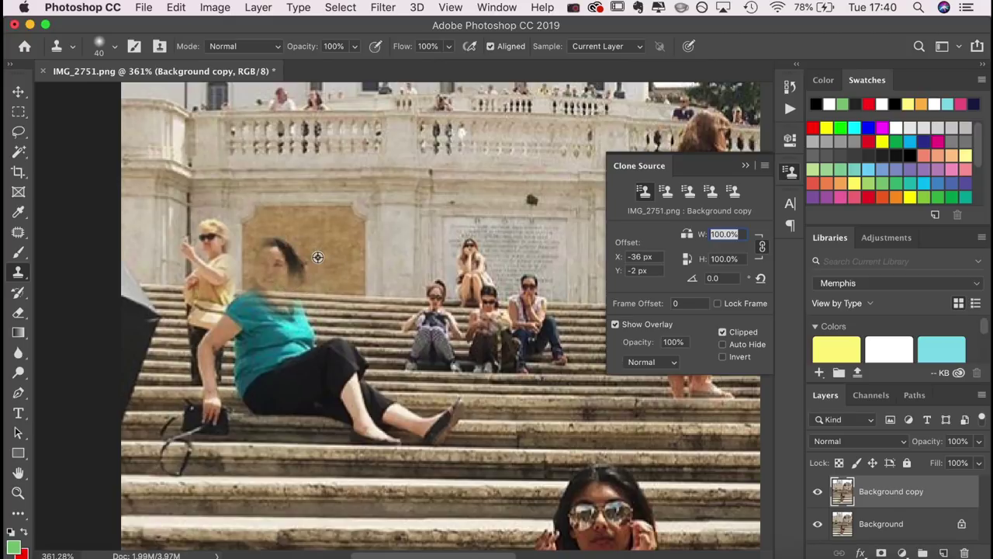
pyautogui.moveTo(301, 265)
pyautogui.mouseDown()
pyautogui.moveTo(289, 256)
pyautogui.moveTo(279, 266)
pyautogui.mouseUp()
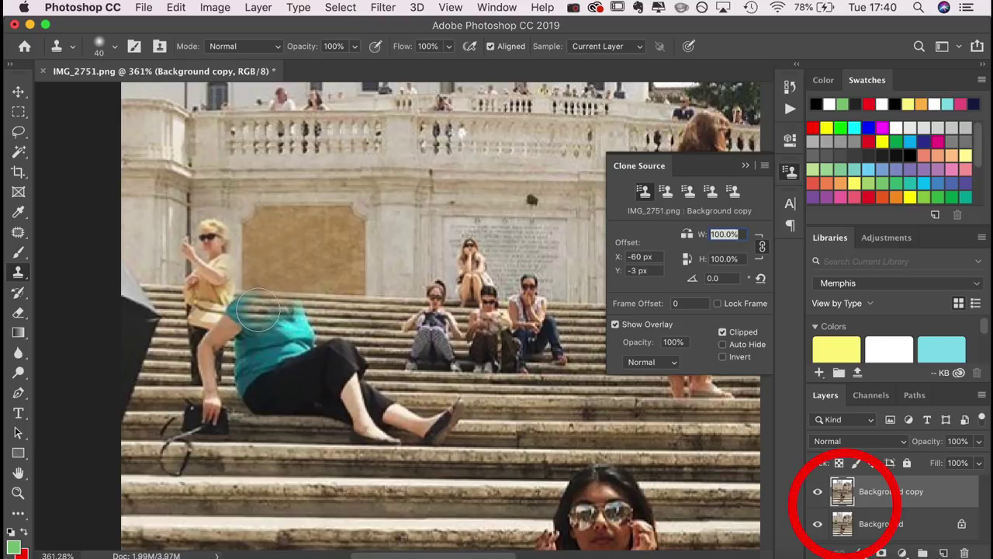
pyautogui.moveTo(259, 311); pyautogui.dragTo(330, 310)
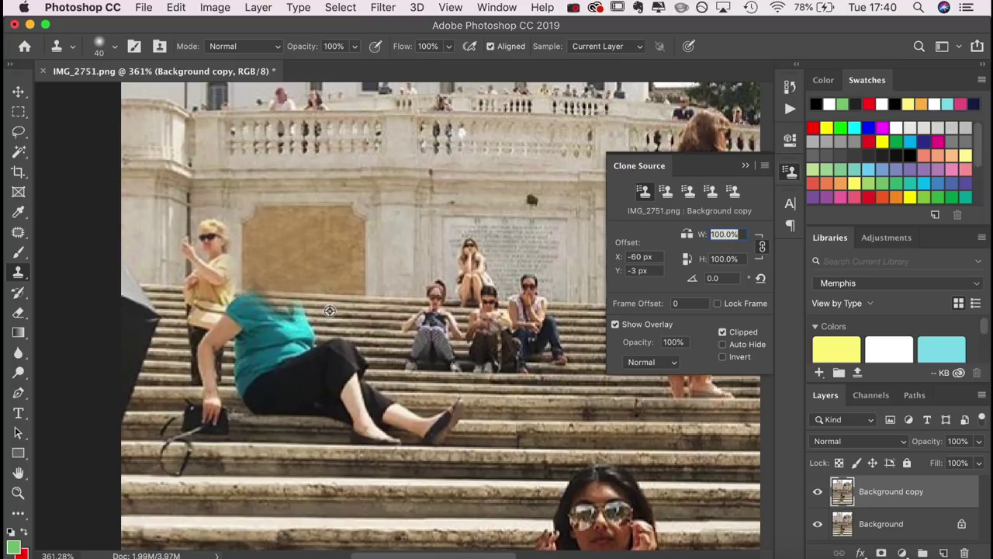
pyautogui.keyDown('alt'); pyautogui.click(382, 315); pyautogui.keyUp('alt')
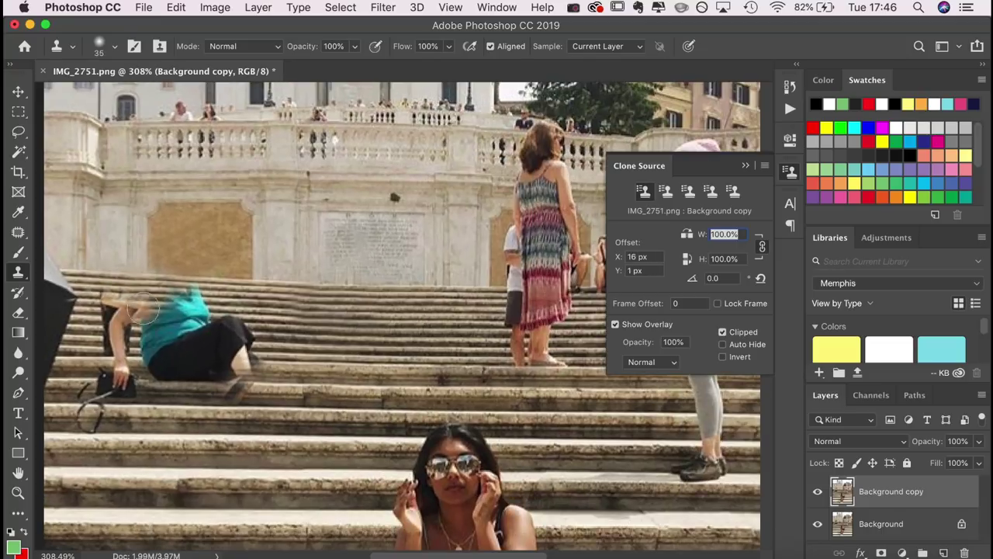
# Patch the remnant of the woman in yellow at the top of the steps with clean steps, deselect, and clone over her legs.
pyautogui.press('j')
pyautogui.moveTo(101, 289)
pyautogui.mouseDown()
pyautogui.moveTo(411, 388)
pyautogui.moveTo(101, 289)
pyautogui.moveTo(200, 290)
pyautogui.mouseUp()
pyautogui.hotkey('ctrl', 'd')
pyautogui.press('s')
pyautogui.click(106, 329)
# Clone the tan wall panel and clean steps over the lower body of the standing woman in the patterned dress.
pyautogui.scroll(-5, 392, 313)
pyautogui.scroll(4, 482, 310)
pyautogui.hscroll(-5, 482, 295)
pyautogui.keyDown('alt'); pyautogui.click(483, 285); pyautogui.keyUp('alt')
pyautogui.keyDown('alt'); pyautogui.click(159, 273); pyautogui.keyUp('alt')
pyautogui.moveTo(448, 281)
pyautogui.mouseDown()
pyautogui.moveTo(505, 279)
pyautogui.moveTo(501, 305)
pyautogui.mouseUp()
pyautogui.keyDown('alt'); pyautogui.click(544, 351); pyautogui.keyUp('alt')
pyautogui.moveTo(512, 349)
pyautogui.mouseDown()
pyautogui.moveTo(435, 348)
pyautogui.moveTo(447, 343)
pyautogui.moveTo(393, 357)
pyautogui.mouseUp()
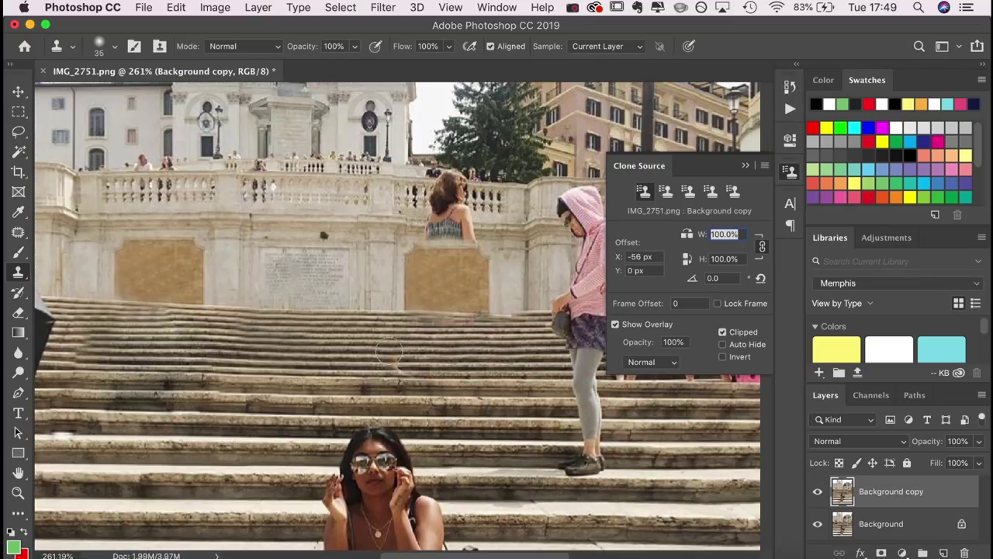
# Clone clean wall over the remaining head and shoulders of the woman in the patterned dress.
pyautogui.scroll(4, 458, 431)
pyautogui.keyDown('alt'); pyautogui.click(314, 327); pyautogui.keyUp('alt')
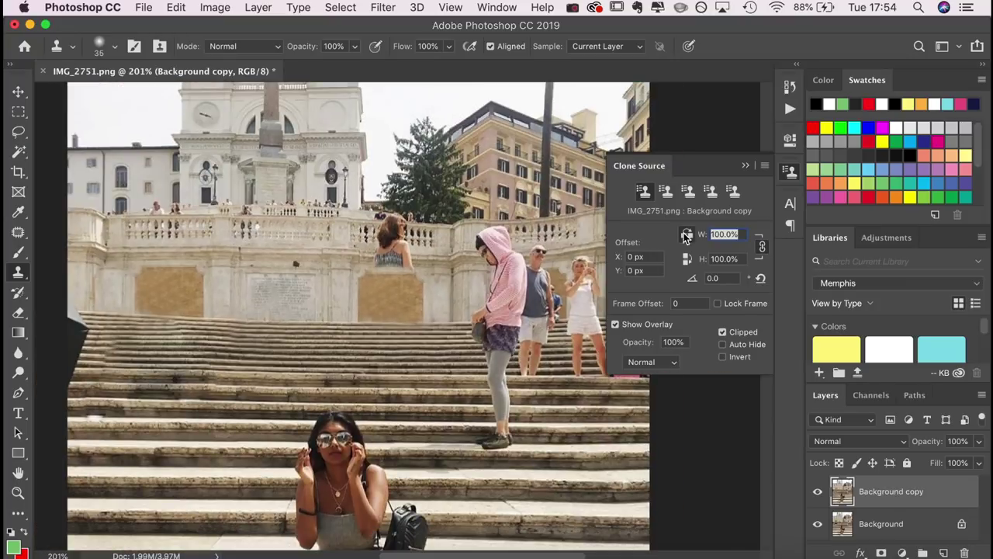
pyautogui.moveTo(380, 254)
pyautogui.mouseDown()
pyautogui.moveTo(413, 262)
pyautogui.moveTo(370, 234)
pyautogui.moveTo(388, 271)
pyautogui.mouseUp()
pyautogui.press('j')
pyautogui.scroll(-2, 334, 336)
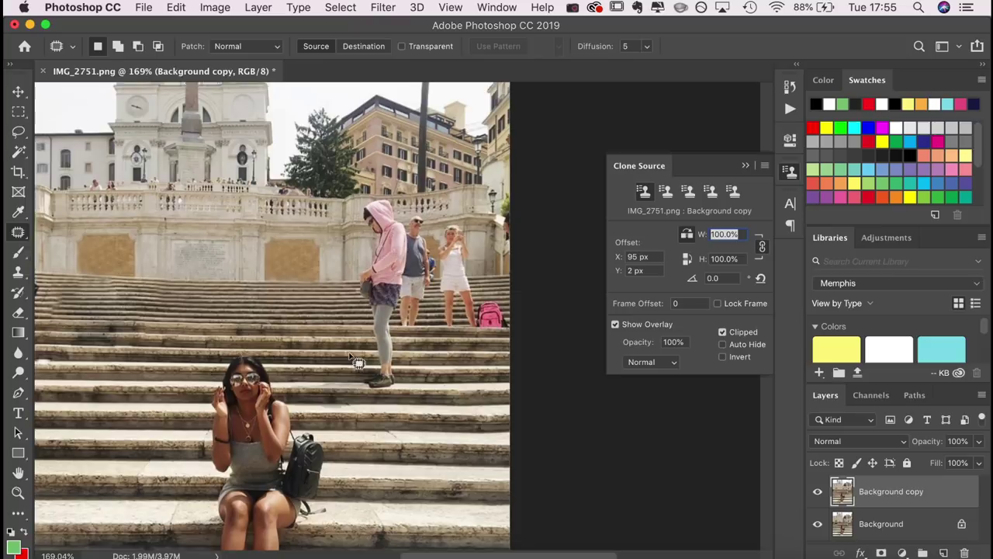
# Clone the tan panel, balustrade and steps over the person in the pink hoodie, the man beside them and the white-dressed woman's upper body.
pyautogui.hscroll(-1, 359, 362)
pyautogui.press('s')
pyautogui.keyDown('alt'); pyautogui.click(129, 259); pyautogui.keyUp('alt')
pyautogui.moveTo(450, 250)
pyautogui.mouseDown()
pyautogui.moveTo(436, 261)
pyautogui.moveTo(452, 227)
pyautogui.moveTo(392, 260)
pyautogui.moveTo(388, 278)
pyautogui.mouseUp()
pyautogui.keyDown('alt'); pyautogui.click(203, 228); pyautogui.keyUp('alt')
pyautogui.keyDown('alt'); pyautogui.click(213, 208); pyautogui.keyUp('alt')
pyautogui.moveTo(403, 212); pyautogui.dragTo(412, 219)
pyautogui.keyDown('alt'); pyautogui.click(336, 280); pyautogui.keyUp('alt')
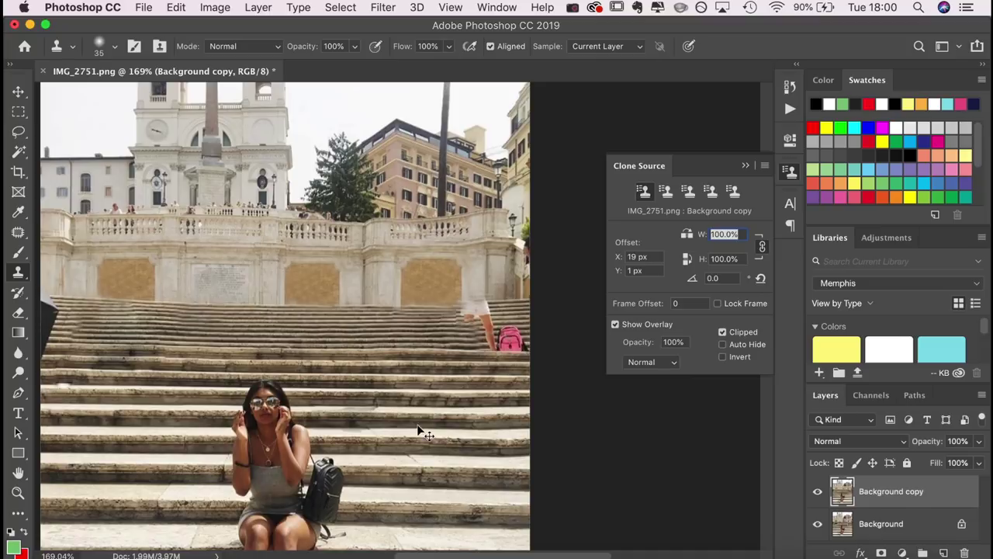
# Clone the wall, tan panel and top step edge over the white shorts and the person at the photo's right edge.
pyautogui.press('j')
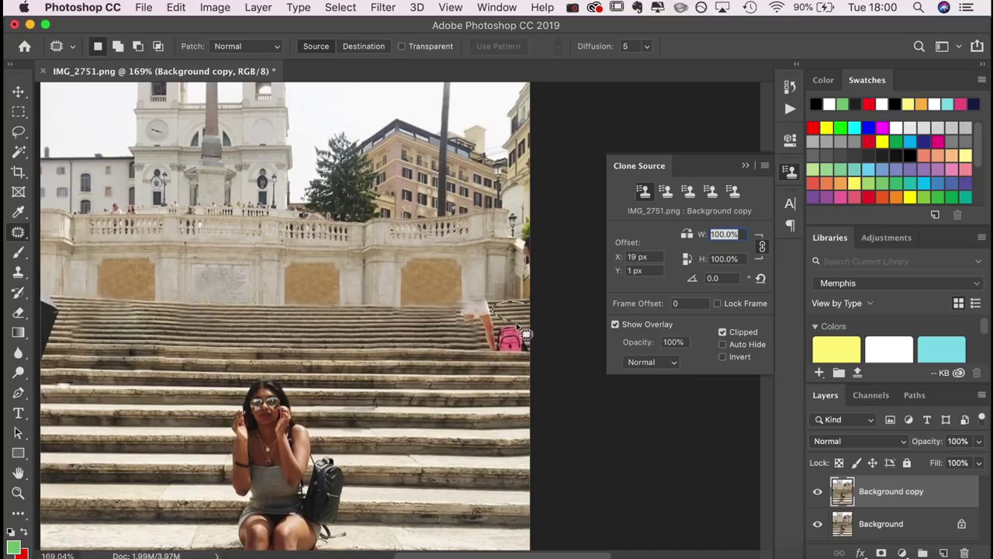
pyautogui.scroll(5, 525, 334)
pyautogui.press('s')
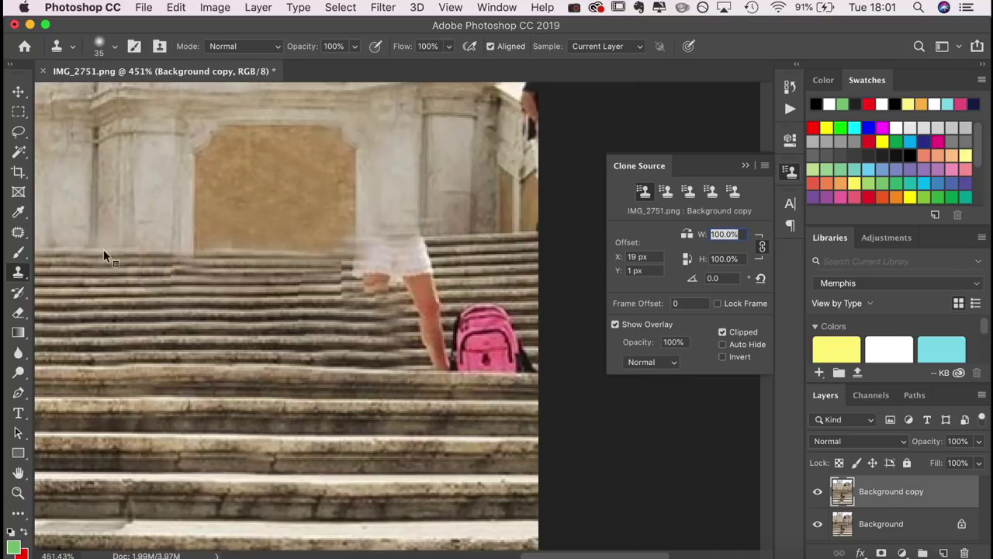
pyautogui.rightClick(103, 250)
pyautogui.keyDown('alt'); pyautogui.click(198, 256); pyautogui.keyUp('alt')
pyautogui.click(382, 260)
pyautogui.moveTo(396, 248); pyautogui.dragTo(508, 190)
pyautogui.scroll(5, 465, 256)
pyautogui.keyDown('alt'); pyautogui.click(318, 341); pyautogui.keyUp('alt')
pyautogui.moveTo(500, 342); pyautogui.dragTo(522, 257)
pyautogui.scroll(-5, 497, 276)
pyautogui.scroll(5, 397, 309)
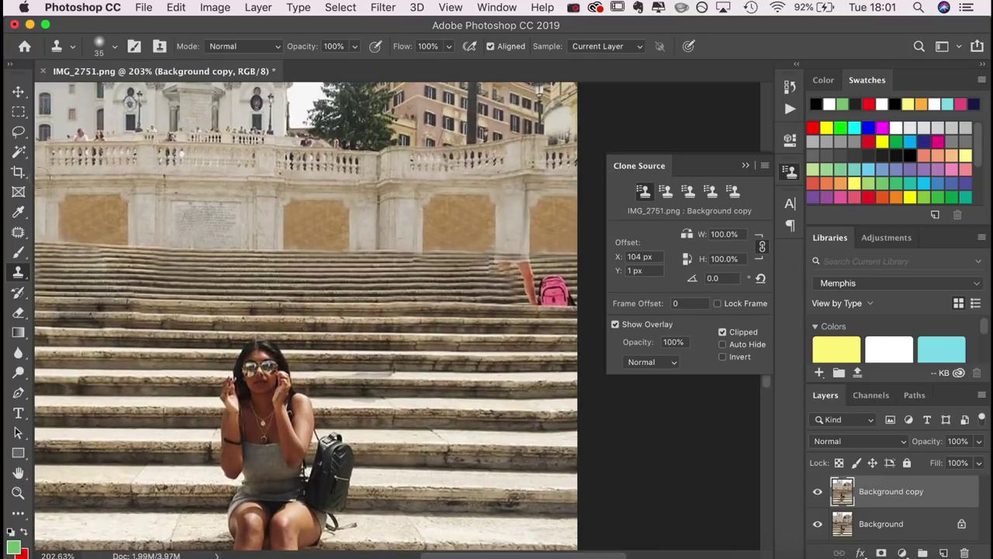
# Lasso the leftover leg and pink backpack, remove them with Content-Aware Fill output to a new layer, and hide the Clone Source settings.
pyautogui.click(18, 130)
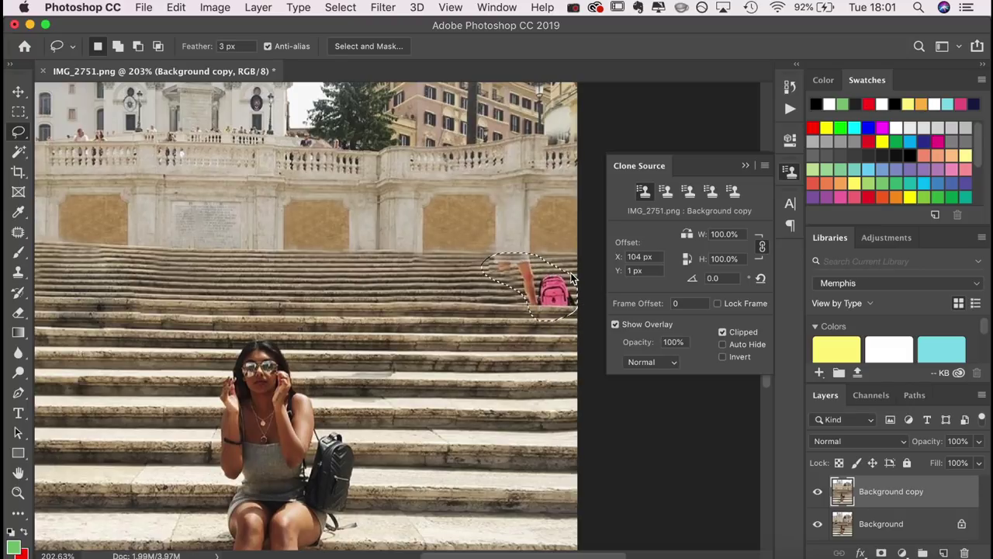
pyautogui.click(175, 7)
pyautogui.click(214, 284)
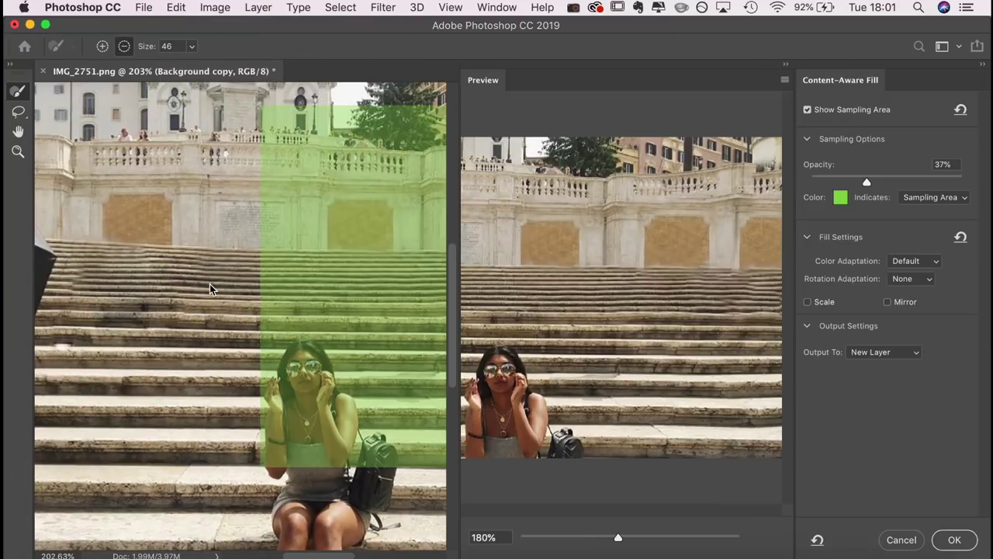
pyautogui.click(966, 537)
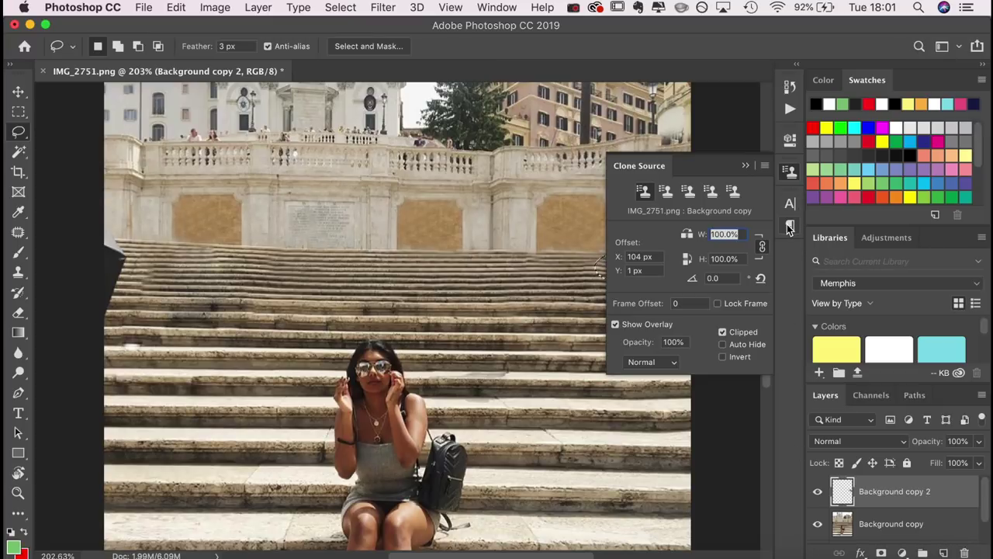
pyautogui.click(790, 173)
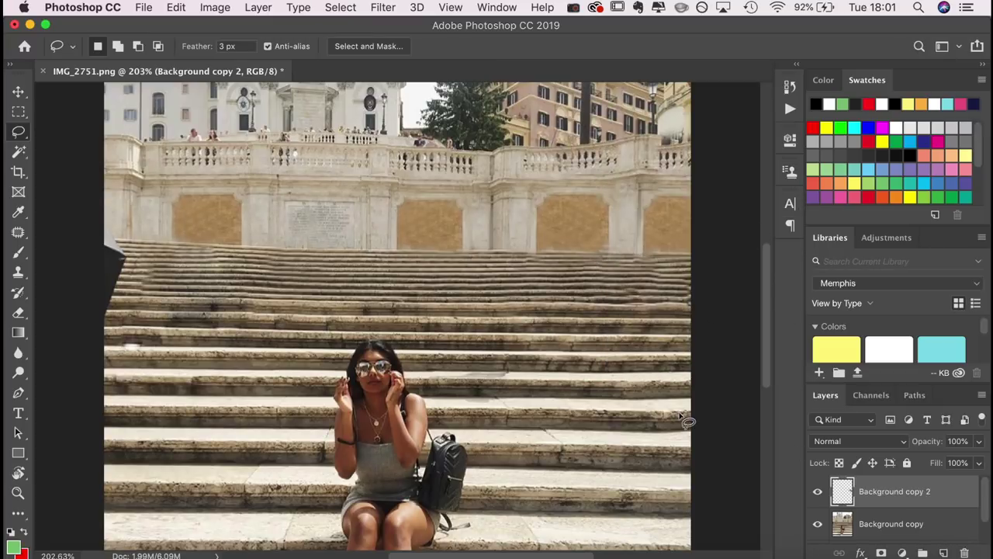
# Merge the Background copy 2 and Background copy layers.
pyautogui.scroll(-5, 683, 415)
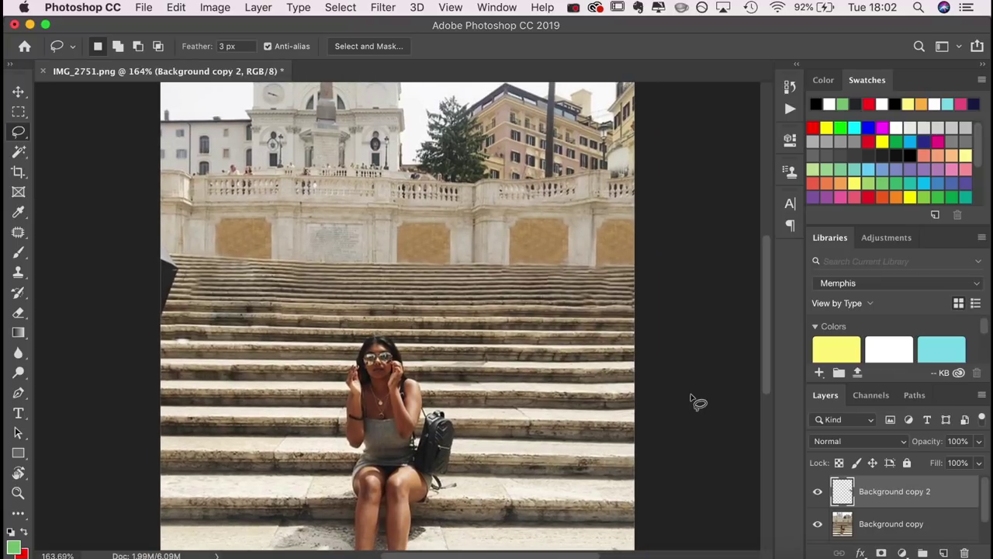
pyautogui.scroll(4, 708, 361)
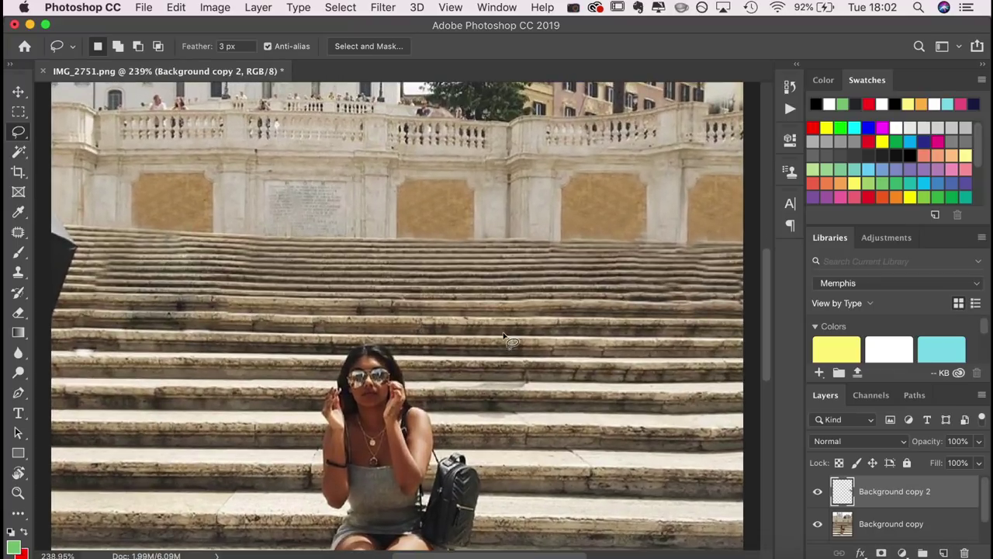
pyautogui.press('v')
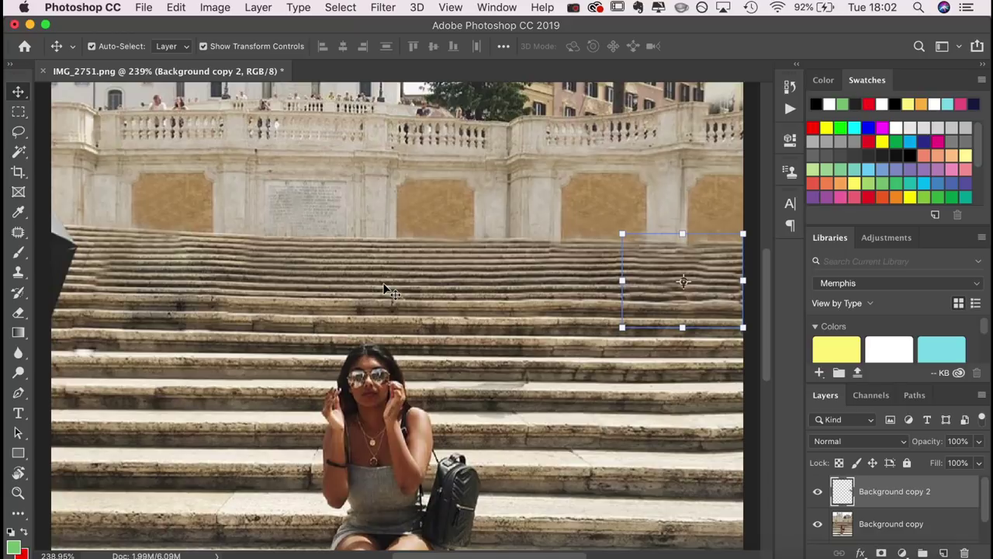
pyautogui.keyDown('shift'); pyautogui.click(950, 525); pyautogui.keyUp('shift')
pyautogui.rightClick(954, 528)
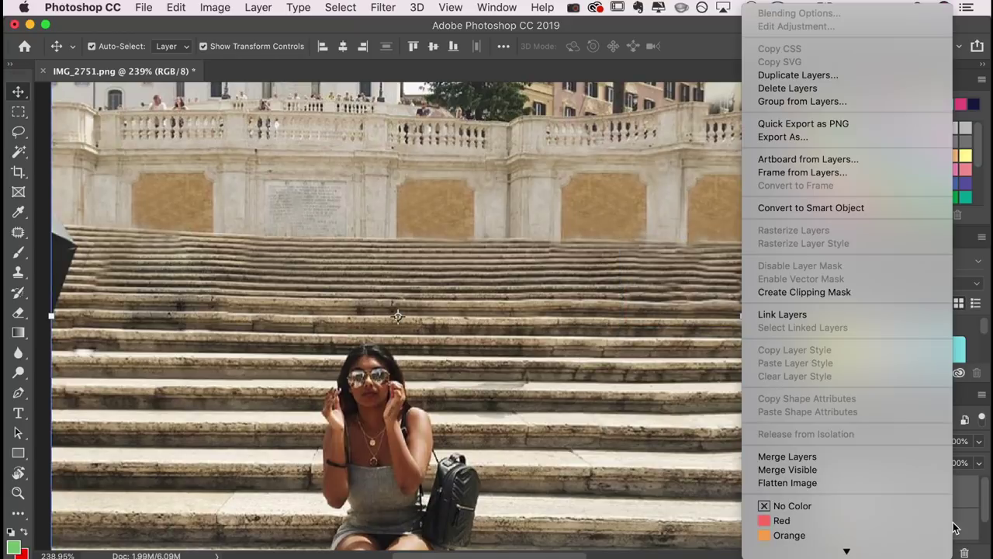
pyautogui.click(908, 457)
pyautogui.hscroll(5, 478, 348)
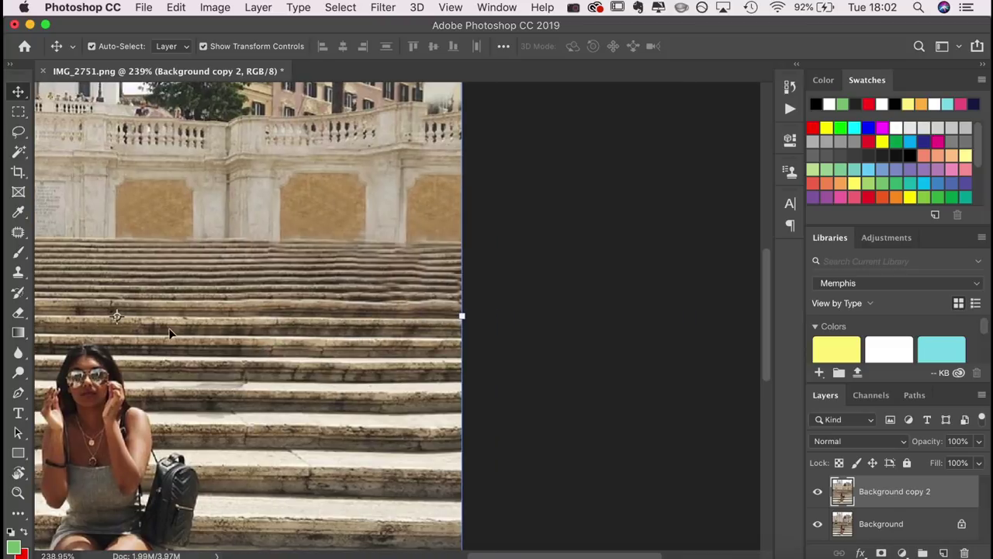
# Copy a rectangular section of clean steps, paste it onto new layers, and cover the warped steps up to the photo's right edge.
pyautogui.click(27, 276)
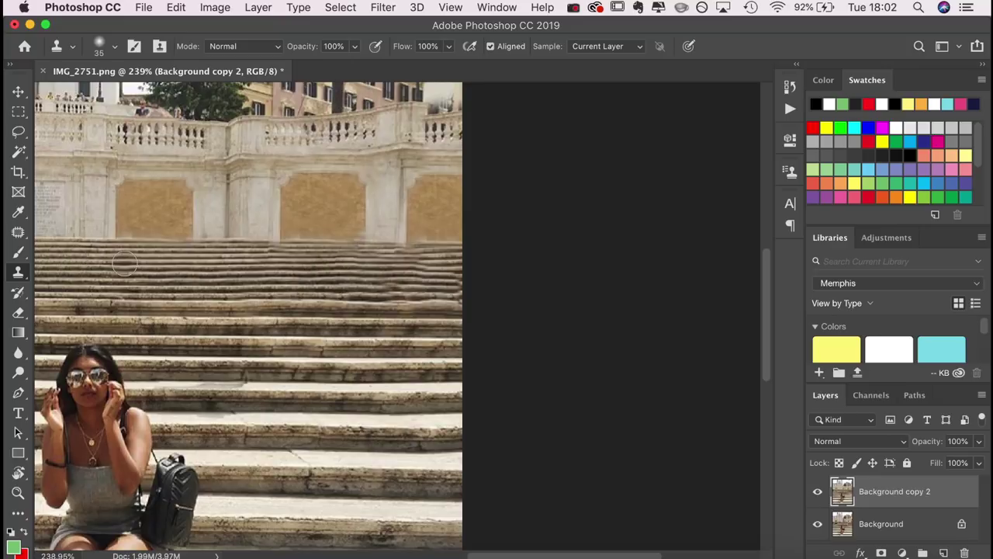
pyautogui.scroll(-2, 124, 263)
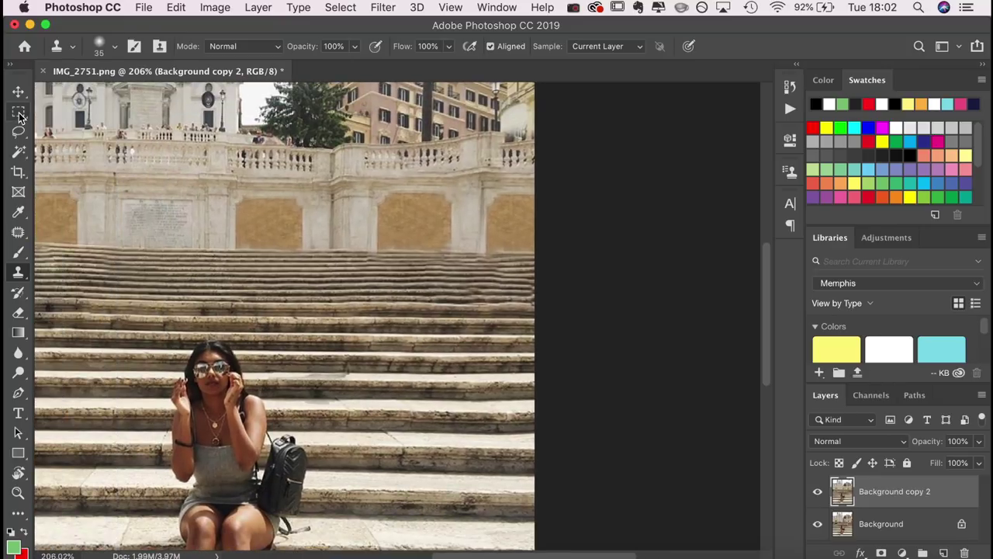
pyautogui.click(18, 113)
pyautogui.moveTo(193, 253); pyautogui.dragTo(349, 301)
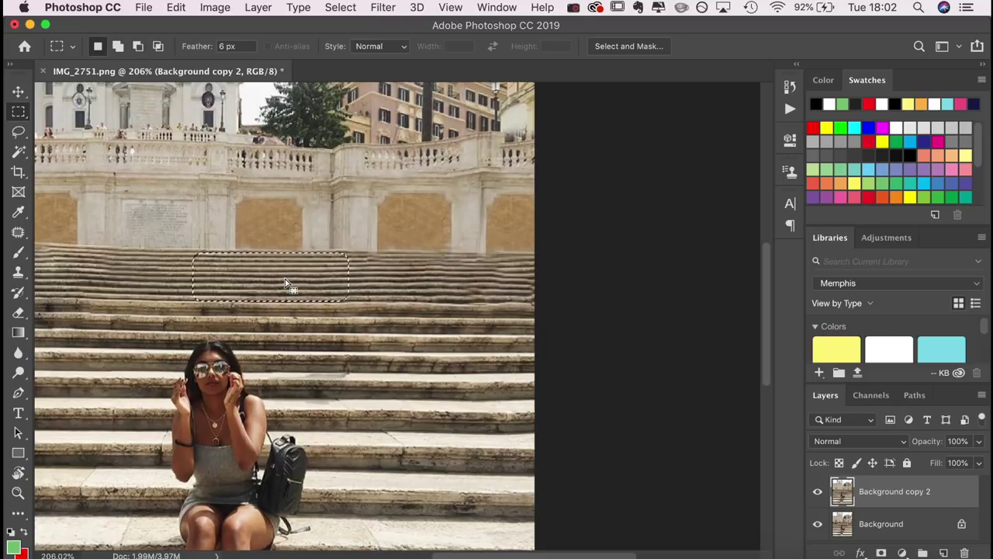
pyautogui.press('super+c')
pyautogui.press('super+v')
pyautogui.press('v')
pyautogui.moveTo(253, 283); pyautogui.dragTo(518, 288)
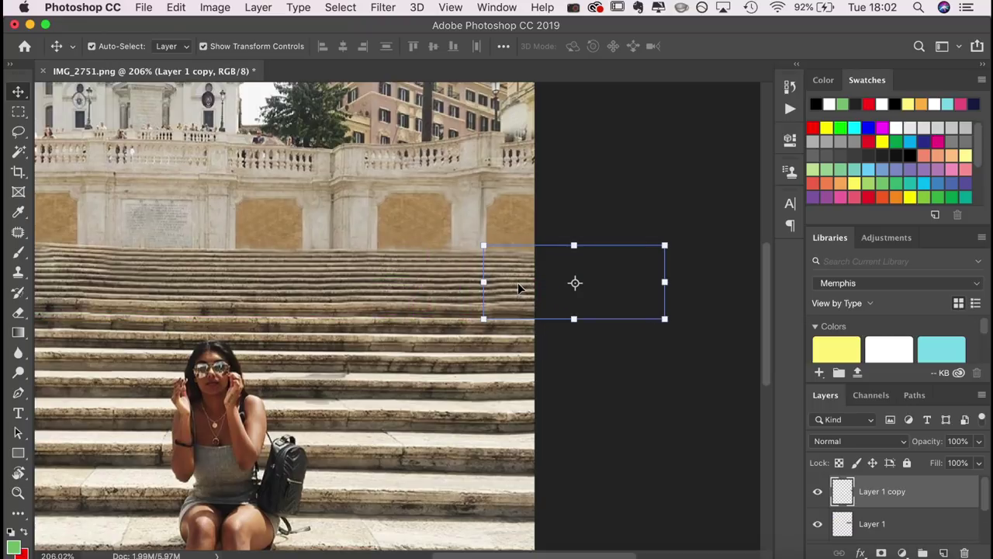
pyautogui.click(635, 370)
pyautogui.scroll(-5, 627, 414)
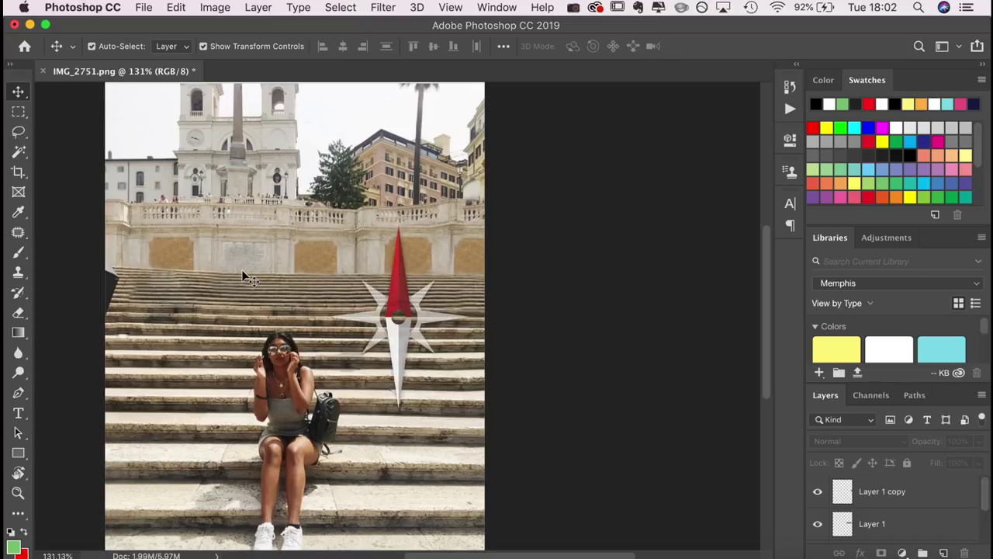
pyautogui.scroll(4, 241, 269)
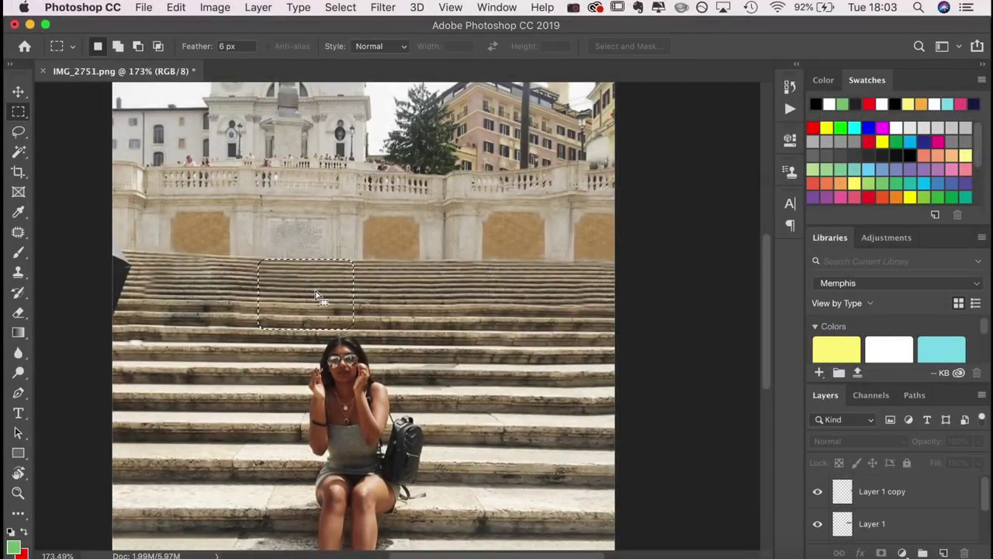
pyautogui.press('super+j')
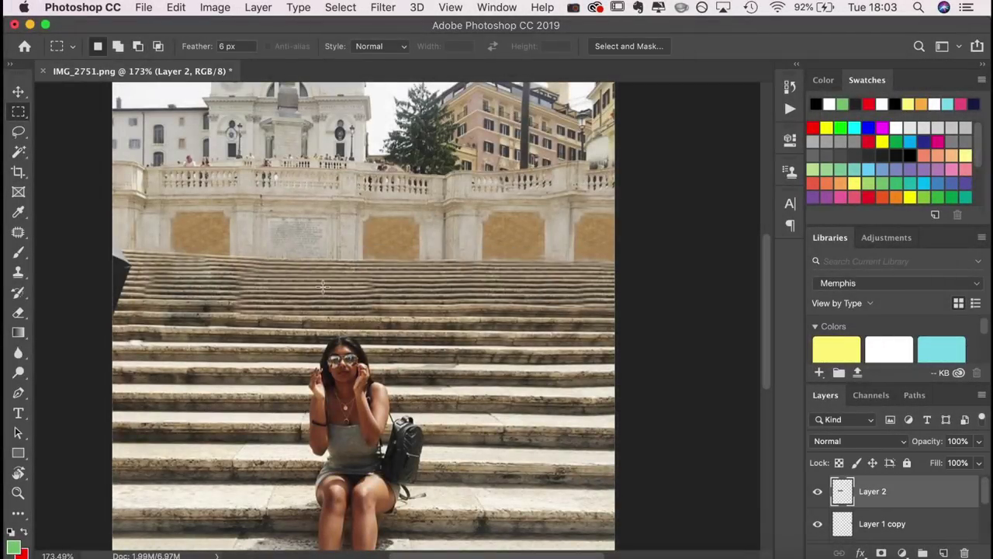
pyautogui.press('v')
pyautogui.moveTo(323, 287); pyautogui.dragTo(195, 282)
pyautogui.press('super+z')
pyautogui.press('super+z')
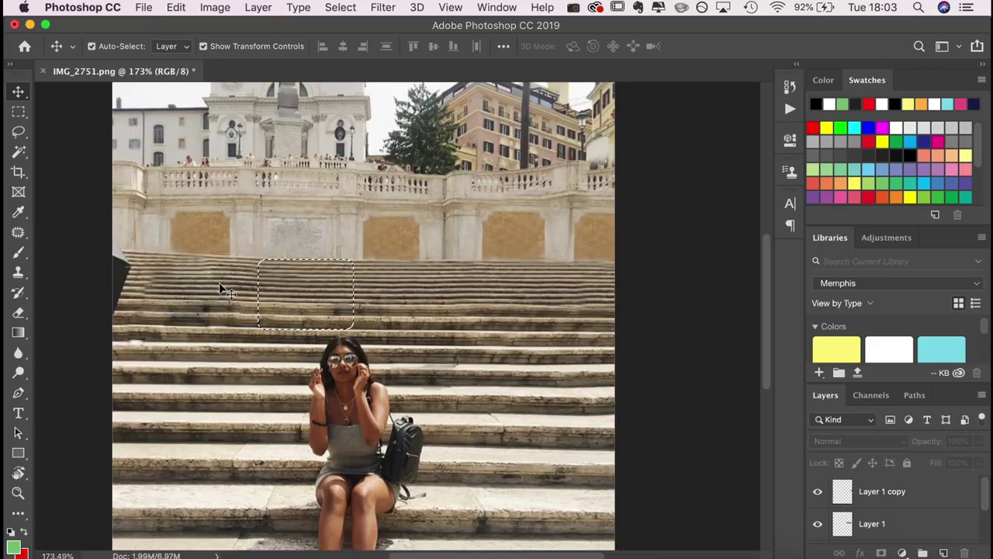
# Copy the selected section of steps from Background copy 2 to a new layer and move it over the steps near the photo's left edge.
pyautogui.scroll(-2, 906, 499)
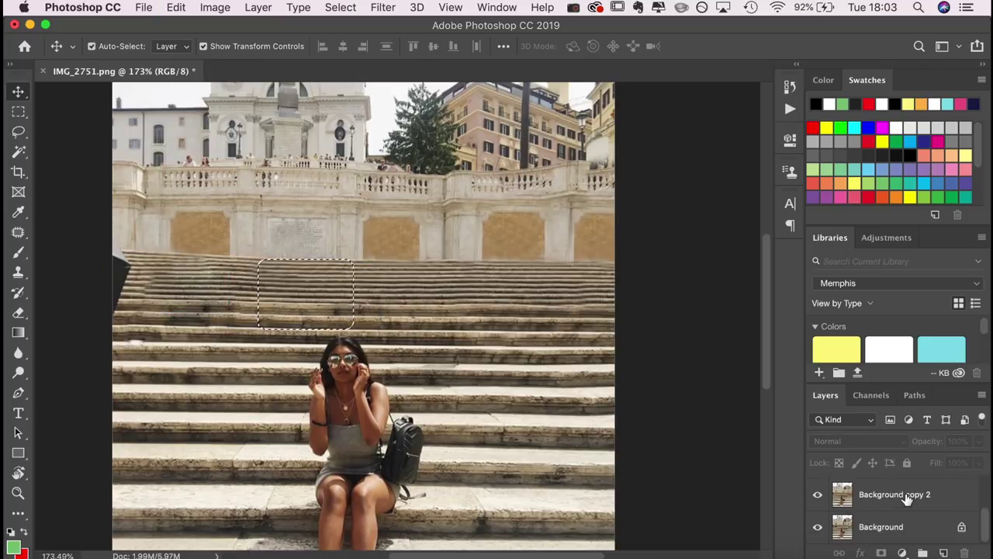
pyautogui.click(927, 496)
pyautogui.press('super+j')
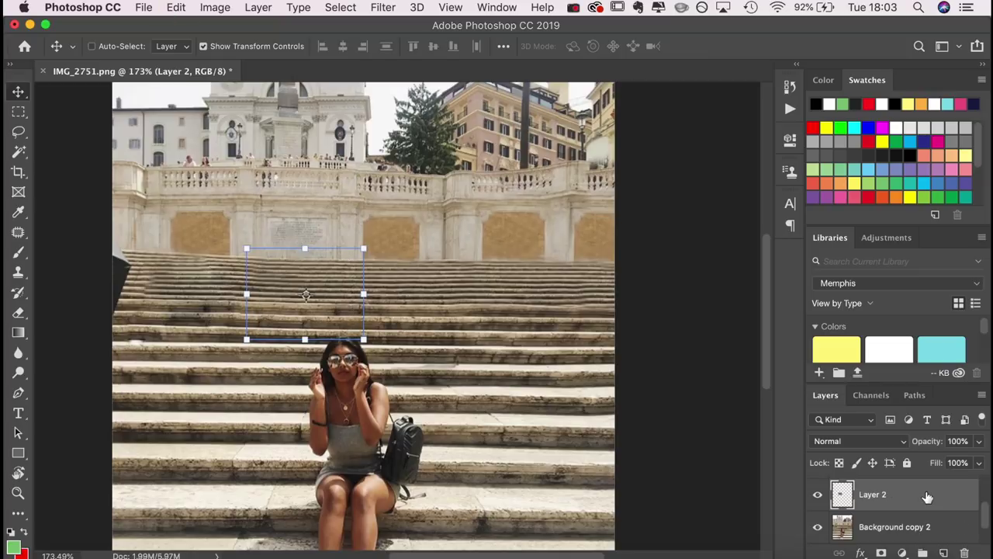
pyautogui.click(886, 528)
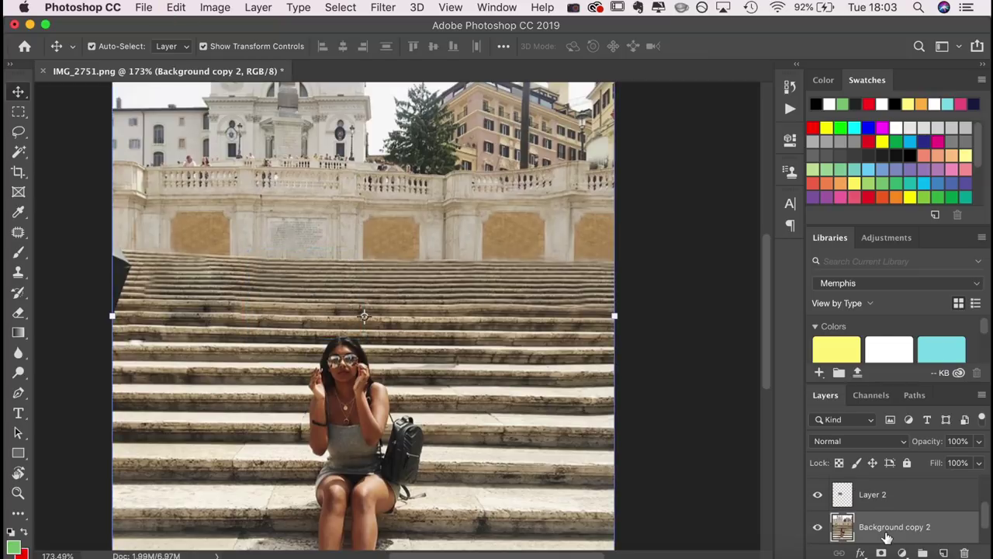
pyautogui.click(863, 500)
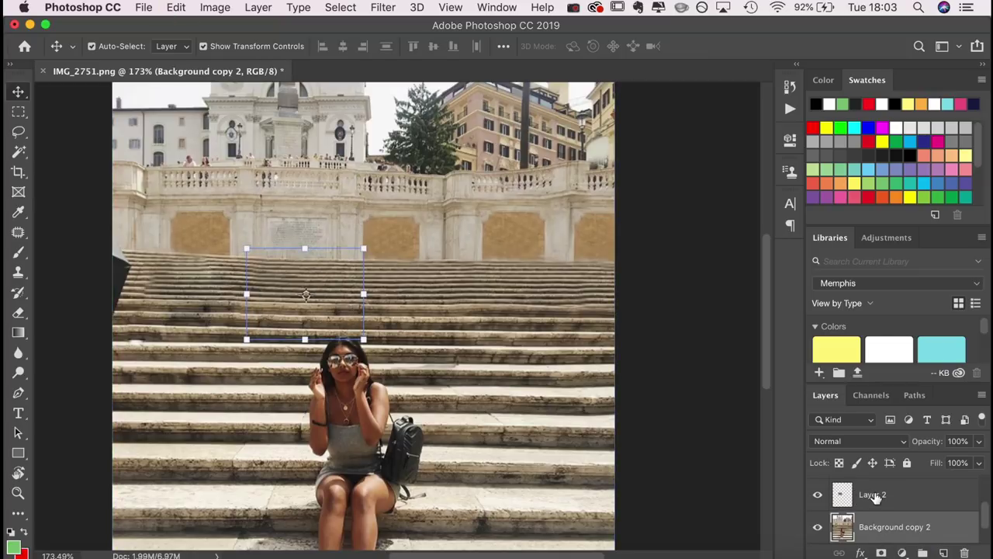
pyautogui.moveTo(359, 321)
pyautogui.mouseDown()
pyautogui.moveTo(336, 304)
pyautogui.moveTo(185, 291)
pyautogui.mouseUp()
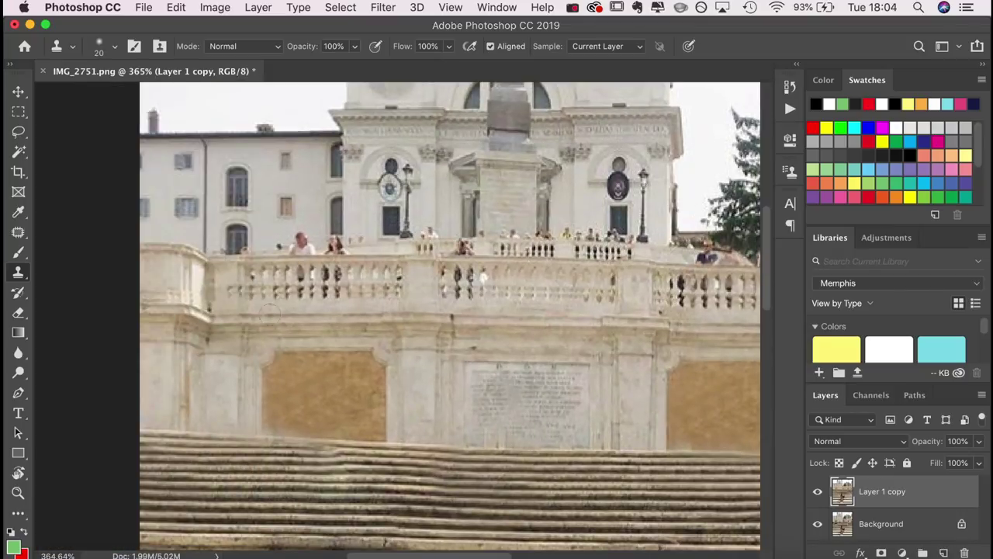
# Clone the pale building wall over the two people standing above the balustrade's left section.
pyautogui.keyDown('alt'); pyautogui.click(277, 237); pyautogui.keyUp('alt')
pyautogui.click(301, 245)
pyautogui.click(334, 248)
# Clone clean stone over the dark figures showing between the balusters in the balustrade's left and middle sections.
pyautogui.click(302, 275)
pyautogui.click(325, 274)
pyautogui.click(338, 283)
pyautogui.click(394, 281)
pyautogui.click(464, 274)
pyautogui.click(462, 284)
pyautogui.click(442, 281)
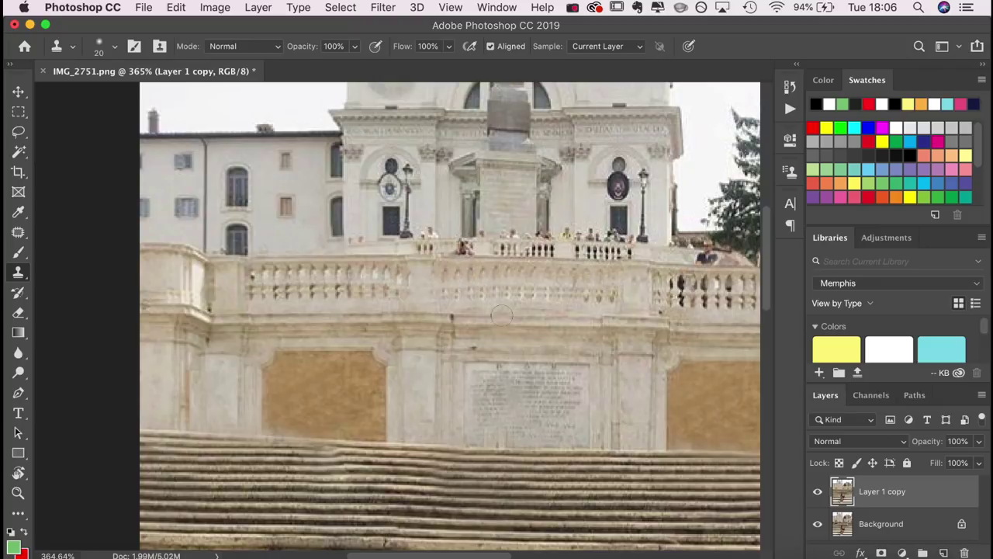
# Clone clean church wall over the people behind the balustrade, between the left lamp post and the obelisk base.
pyautogui.hscroll(5, 502, 313)
pyautogui.moveTo(296, 254); pyautogui.dragTo(298, 239)
pyautogui.keyDown('alt'); pyautogui.click(348, 240); pyautogui.keyUp('alt')
pyautogui.click(362, 240)
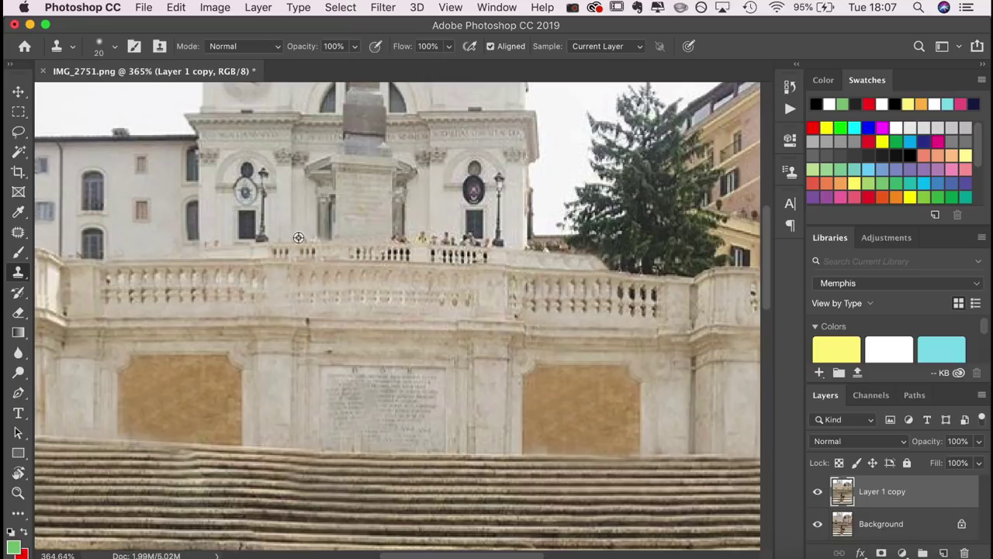
# Clone clean railing over the remaining people between the obelisk base and the right lamp post, with the Clone Source settings shown only while cloning.
pyautogui.click(790, 171)
pyautogui.keyDown('alt'); pyautogui.click(300, 239); pyautogui.keyUp('alt')
pyautogui.moveTo(443, 239); pyautogui.dragTo(405, 239)
pyautogui.keyDown('alt'); pyautogui.click(263, 239); pyautogui.keyUp('alt')
pyautogui.moveTo(484, 239)
pyautogui.mouseDown()
pyautogui.moveTo(465, 236)
pyautogui.moveTo(487, 249)
pyautogui.mouseUp()
pyautogui.click(790, 172)
pyautogui.press('super+minus')
pyautogui.scroll(-5, 329, 298)
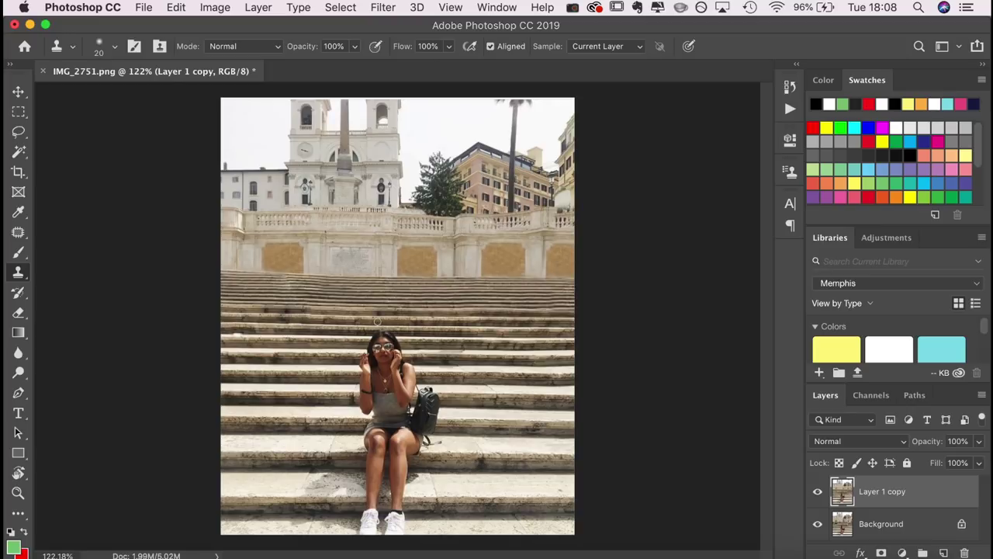
# Toggle the visibility of Layer 1 copy repeatedly to compare the retouched photo with the original Background.
pyautogui.click(818, 492)
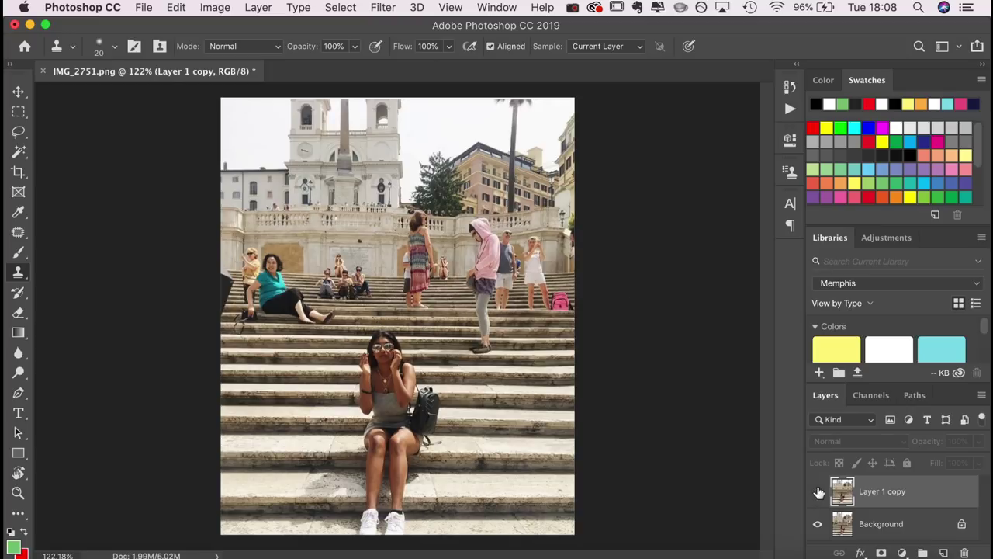
pyautogui.click(818, 492)
pyautogui.click(818, 492)
pyautogui.click(818, 492)
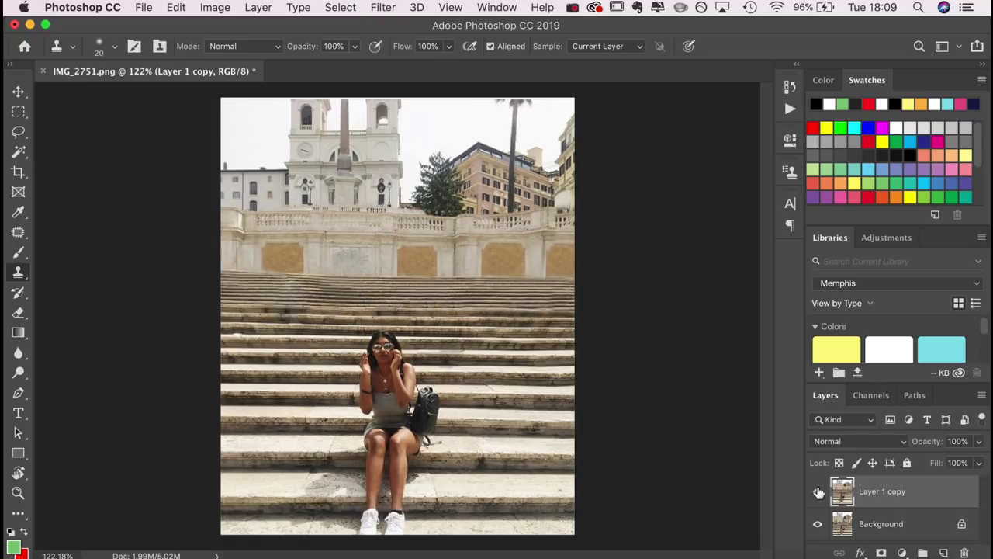
pyautogui.click(818, 492)
pyautogui.click(818, 492)
pyautogui.click(818, 492)
pyautogui.click(817, 492)
pyautogui.click(817, 492)
pyautogui.click(818, 492)
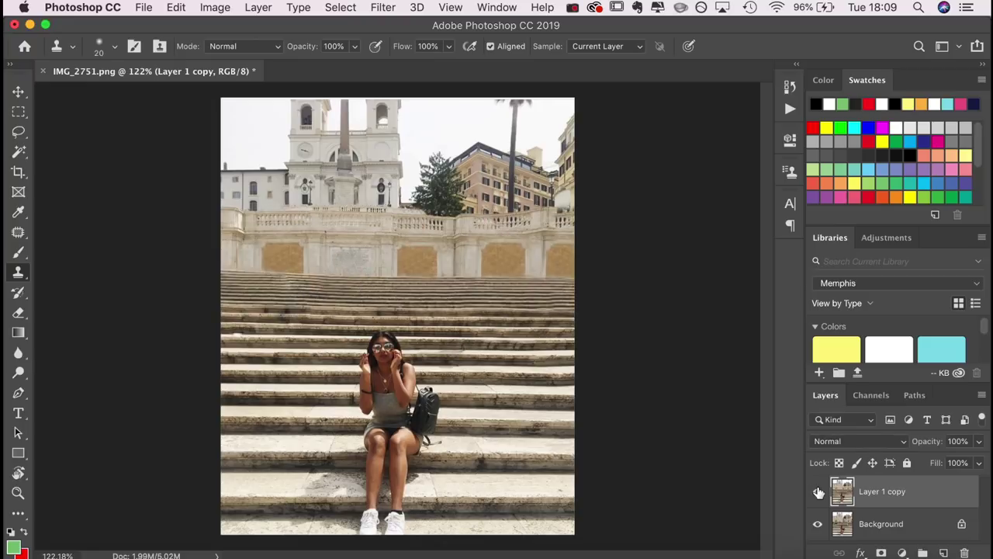